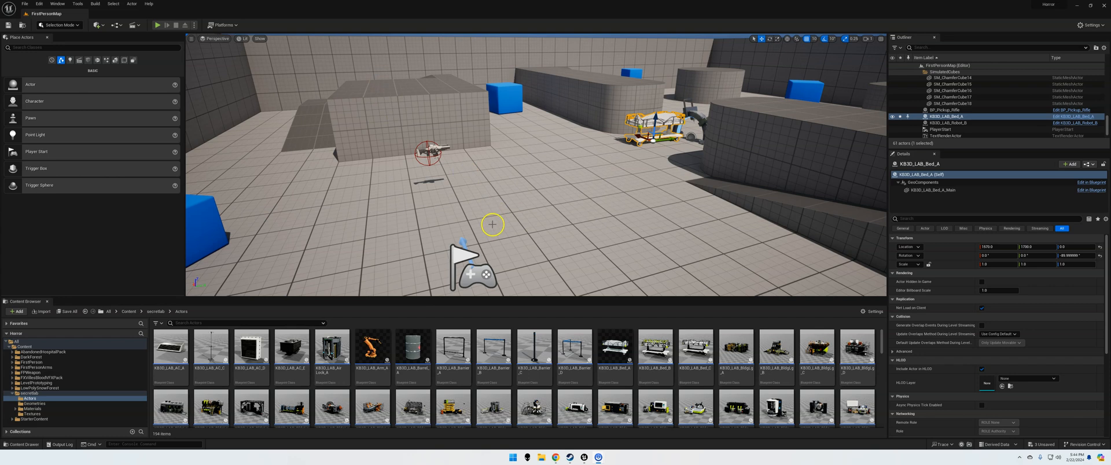
- Add a new level sequence and save it as Bed_Scare in the Content folder
right_drag(494, 191, 578, 260)
key(w)
key(s)
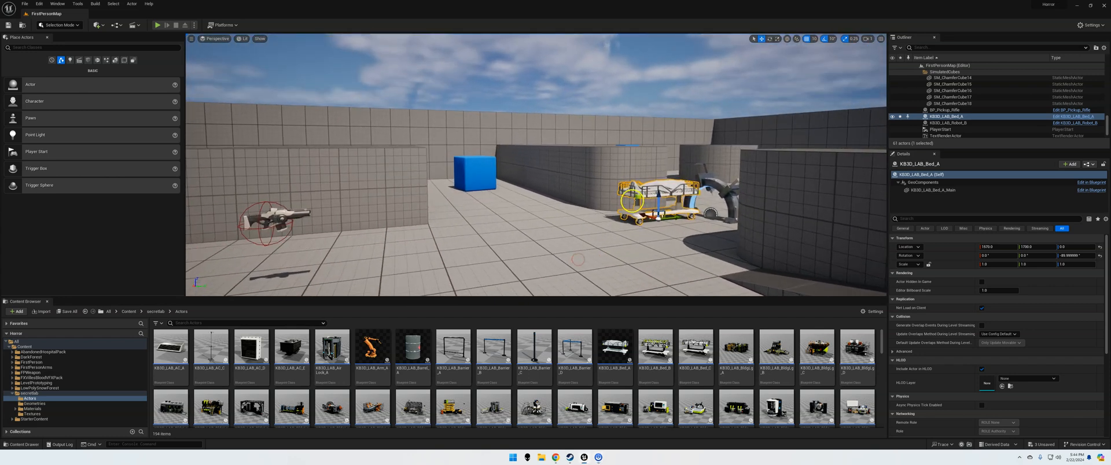
right_drag(642, 125, 644, 130)
key(w)
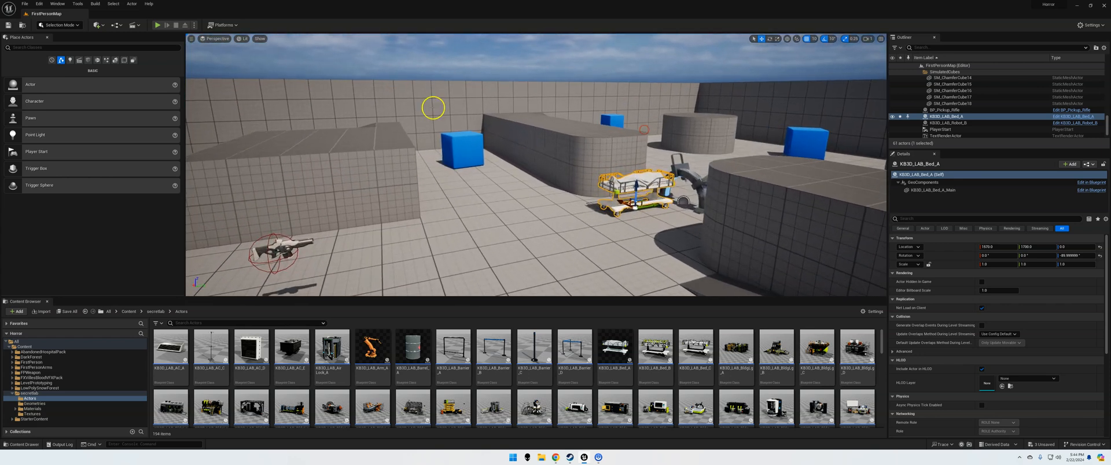
click(134, 25)
click(161, 43)
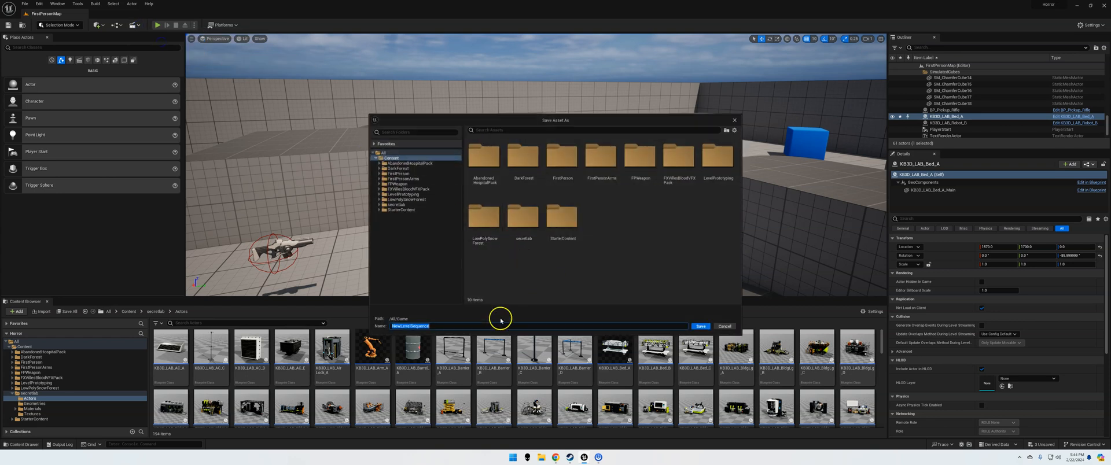
text(Bed_Scare)
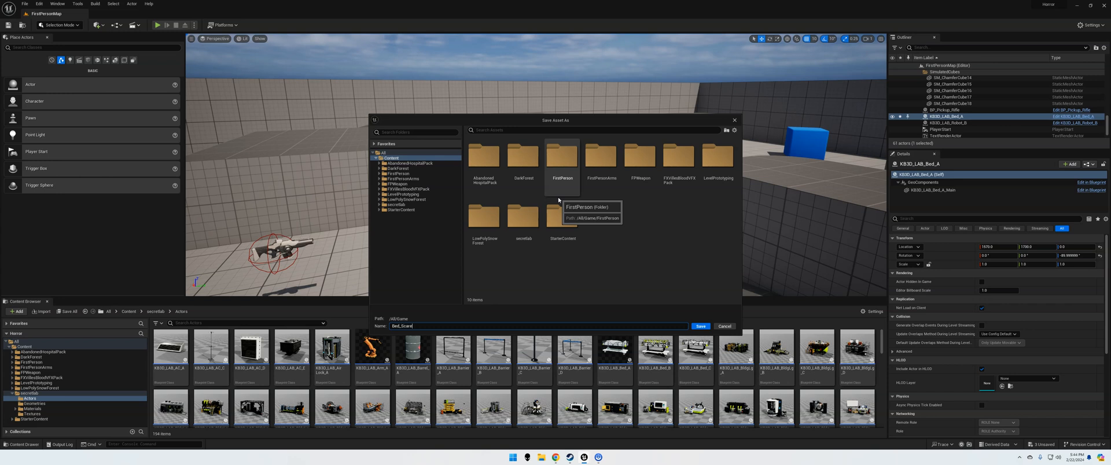
key(Return)
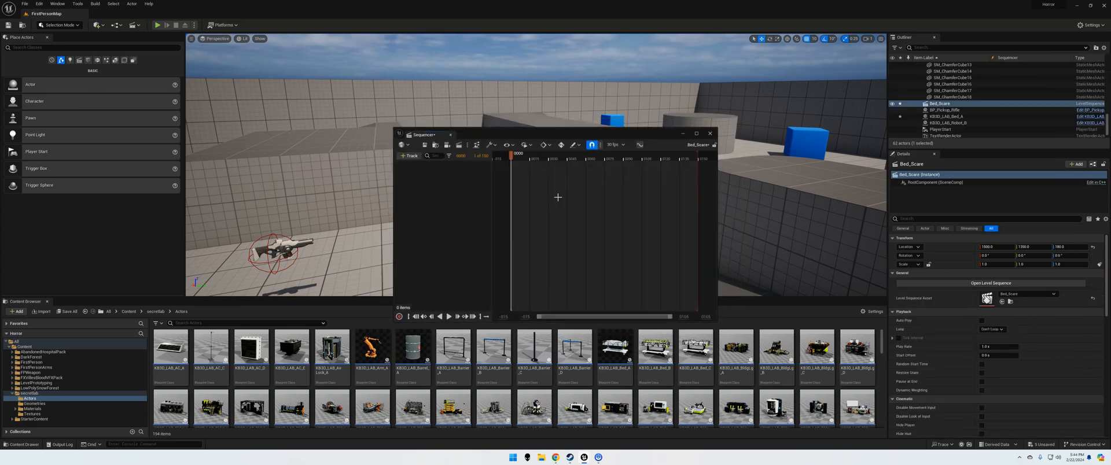
- Add the KB3D_LAB_Bed_A hospital bed to the Bed_Scare sequence as an actor track
drag(557, 137, 375, 134)
right_drag(634, 184, 632, 183)
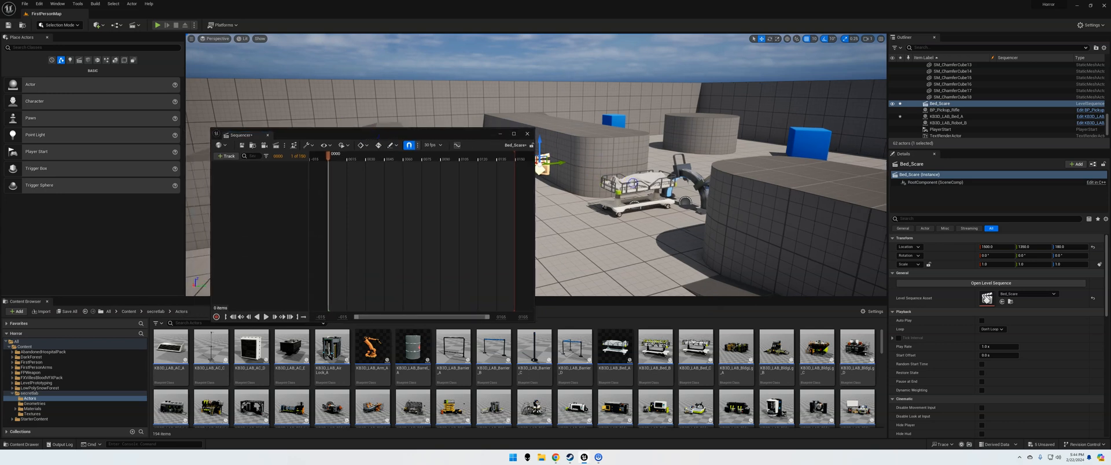
click(640, 185)
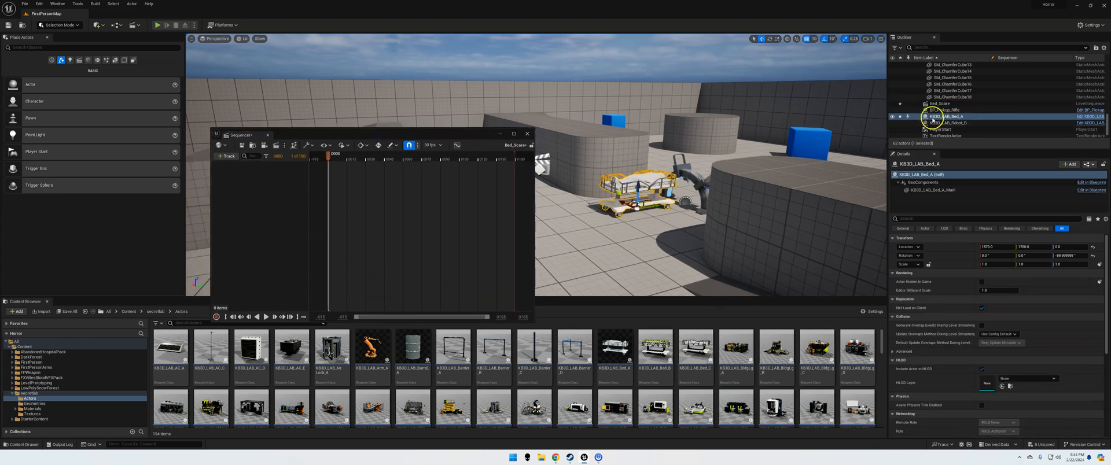
click(227, 156)
mouse_move(265, 166)
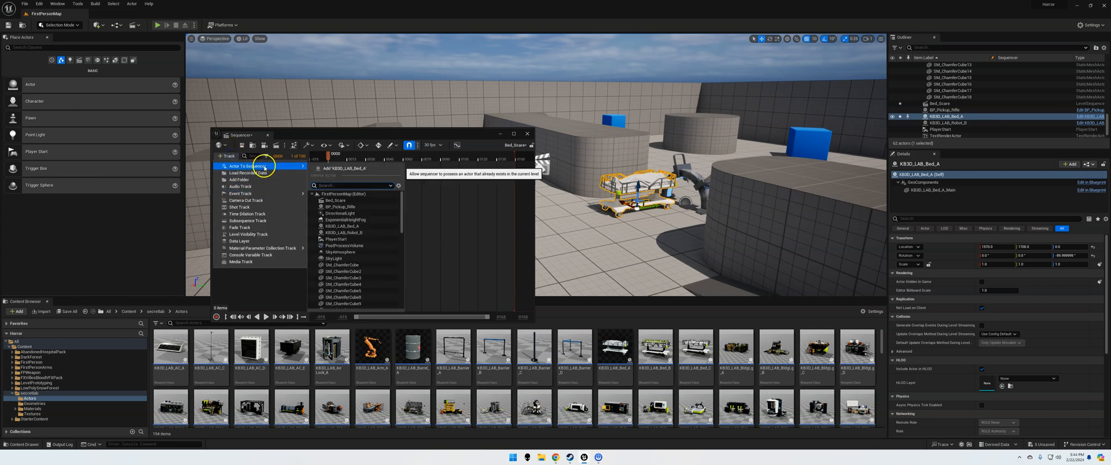
click(356, 227)
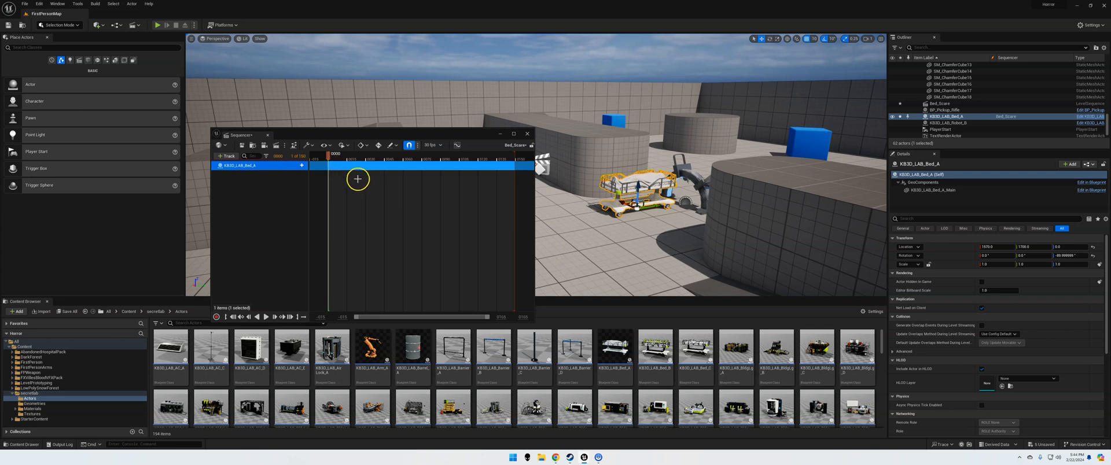
- Key the bed's starting transform at frame 0 and set the sequence's display rate to 60 fps
key(s)
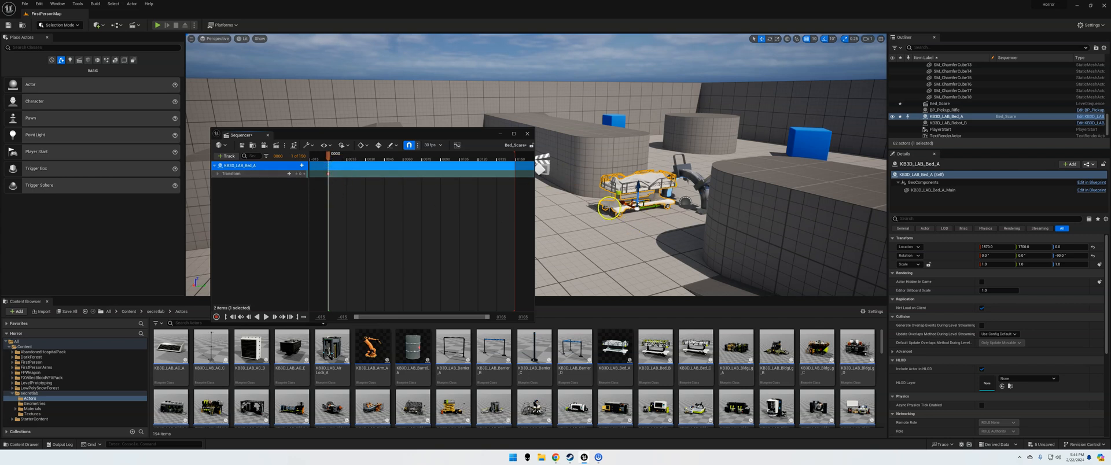
click(433, 145)
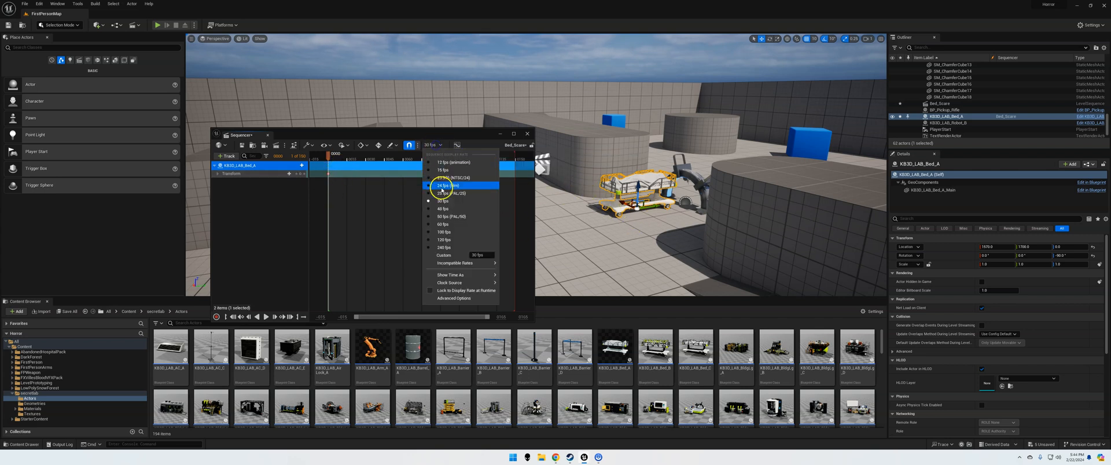
click(440, 223)
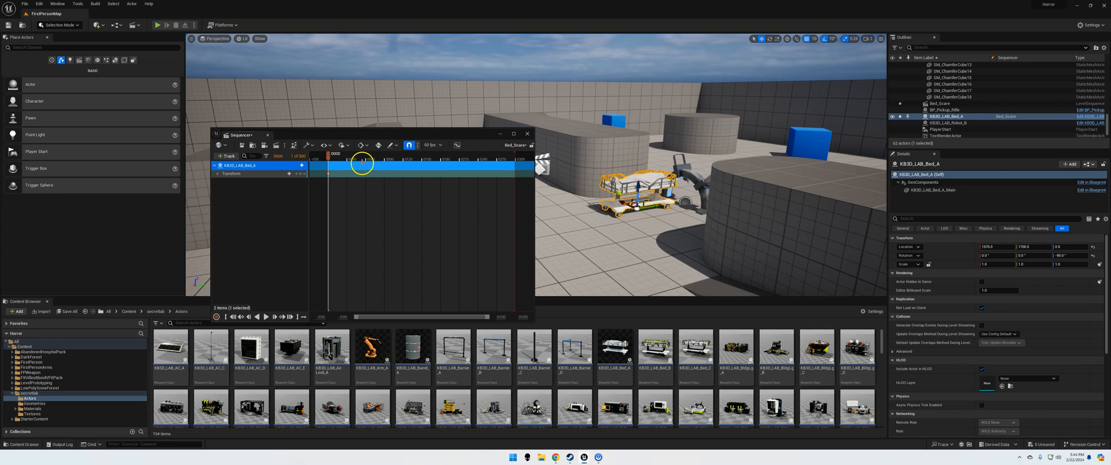
- At frame 60, move the bed along its Y axis to the far side of the room behind the stacked blue cubes and key its transform
mouse_move(590, 222)
right_down()
mouse_move(588, 231)
mouse_move(590, 204)
mouse_move(595, 213)
right_up()
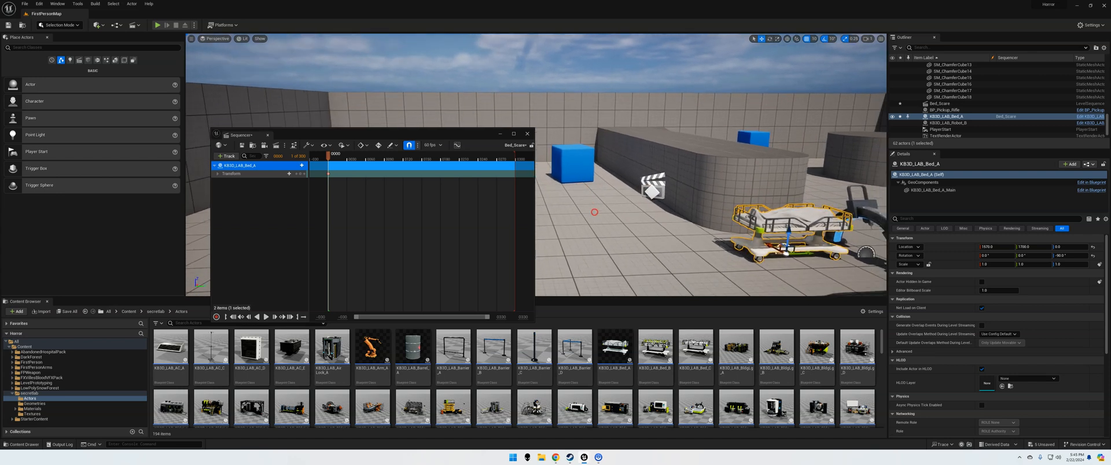
drag(330, 155, 366, 160)
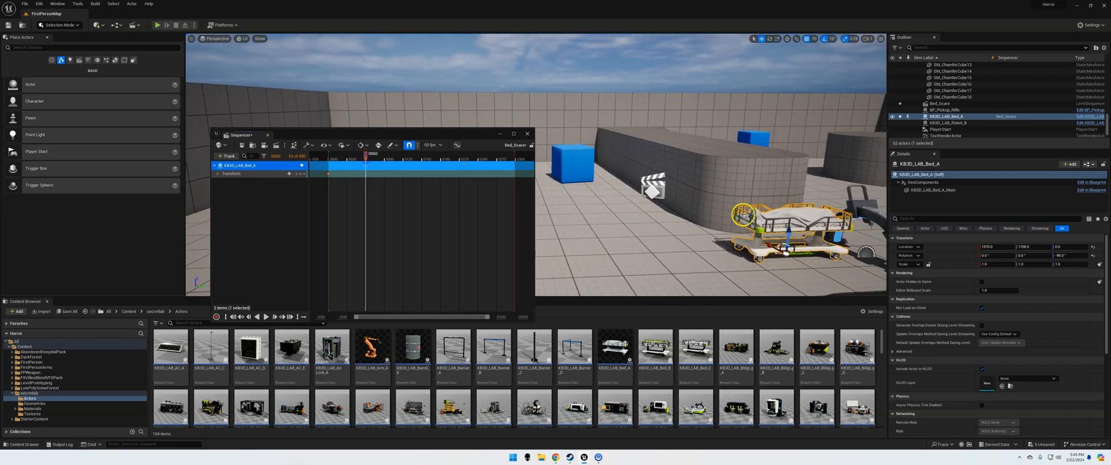
drag(810, 254, 152, 285)
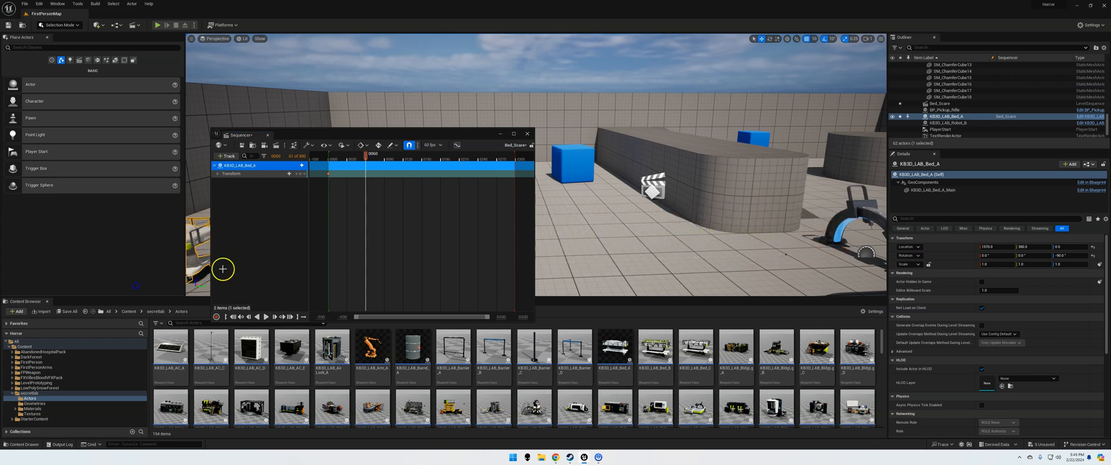
right_drag(611, 226, 538, 227)
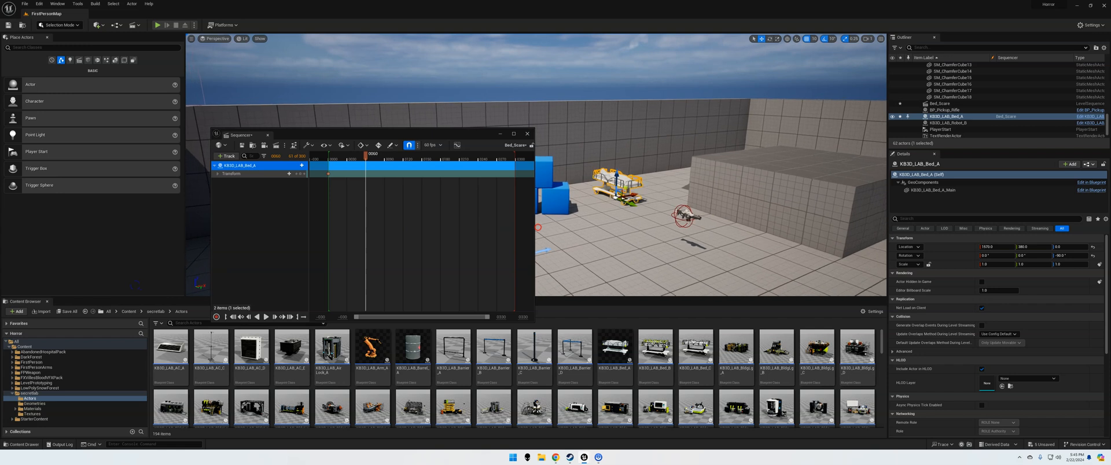
drag(631, 201, 604, 197)
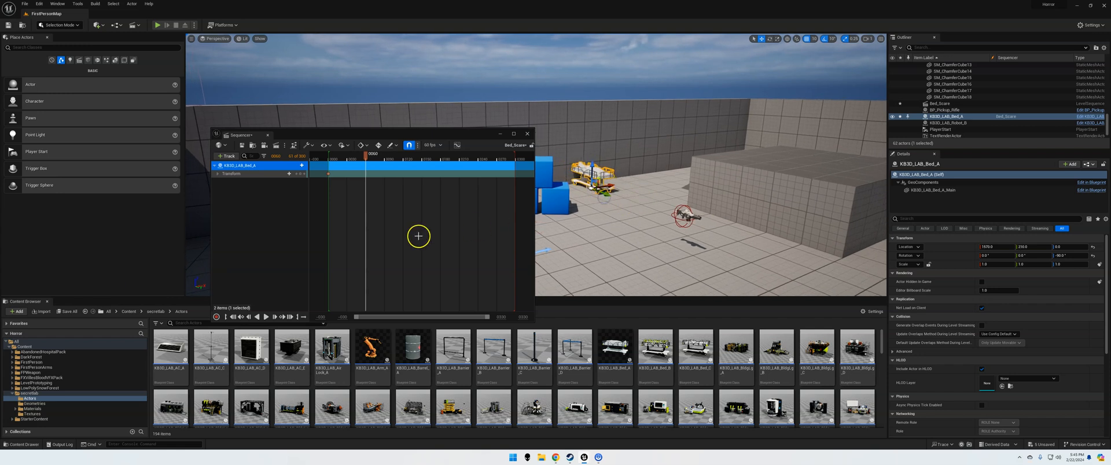
drag(366, 160, 366, 160)
key(Return)
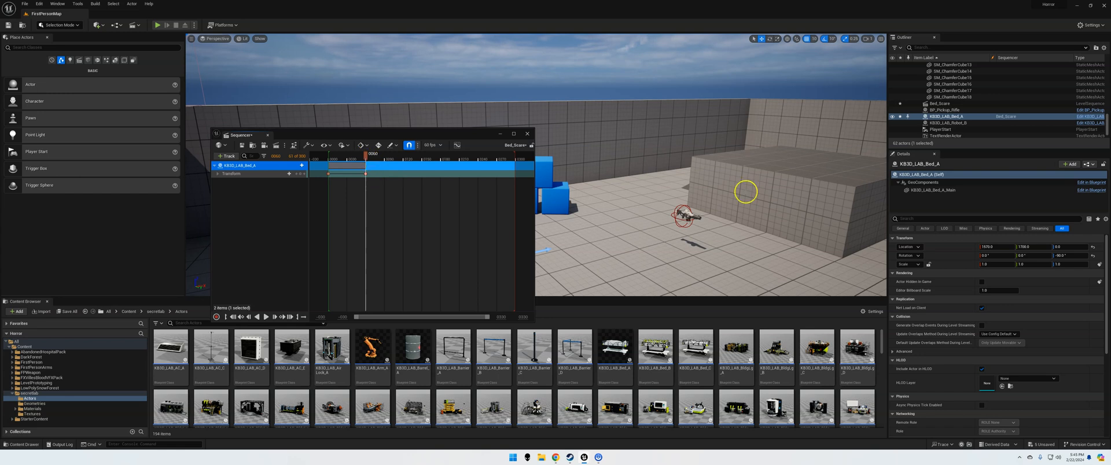
key(f)
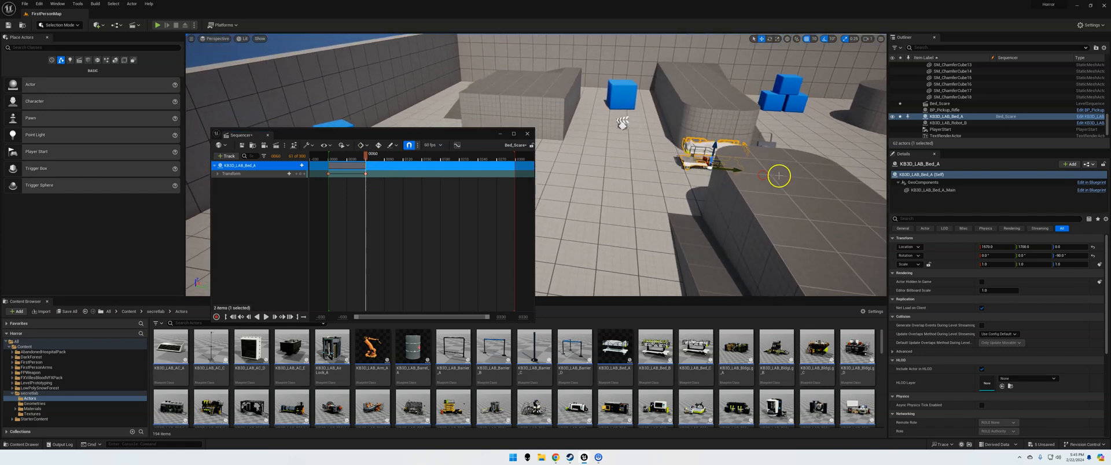
drag(769, 168, 484, 131)
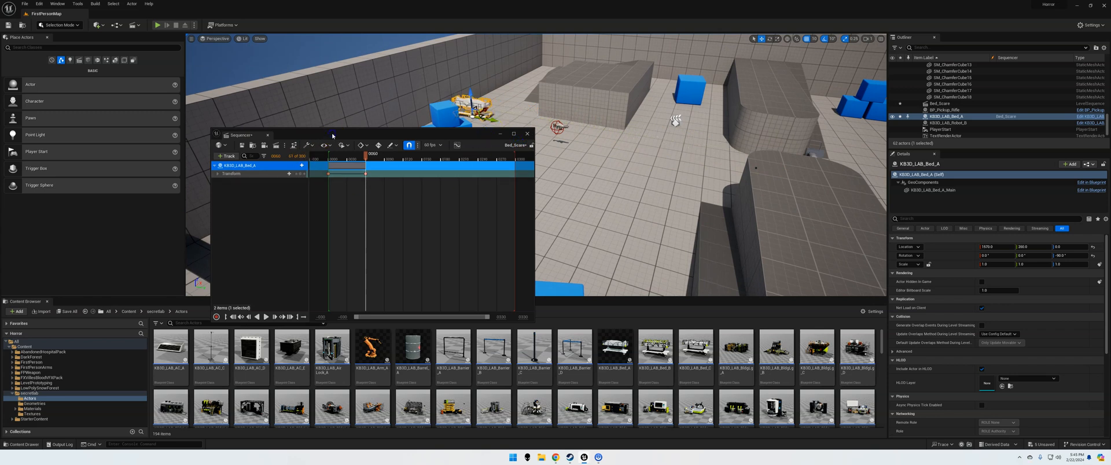
- Shorten the sequence's playback range to end at frame 120, and save and close the sequence
click(368, 163)
mouse_move(366, 161)
mouse_down()
mouse_move(330, 159)
mouse_move(370, 160)
mouse_move(333, 160)
mouse_move(363, 169)
mouse_up()
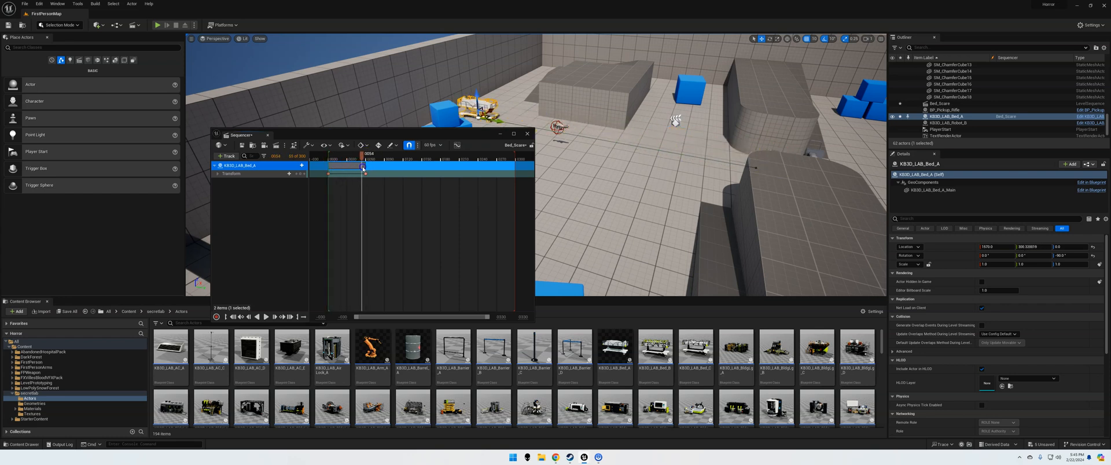
click(542, 171)
drag(514, 160, 409, 156)
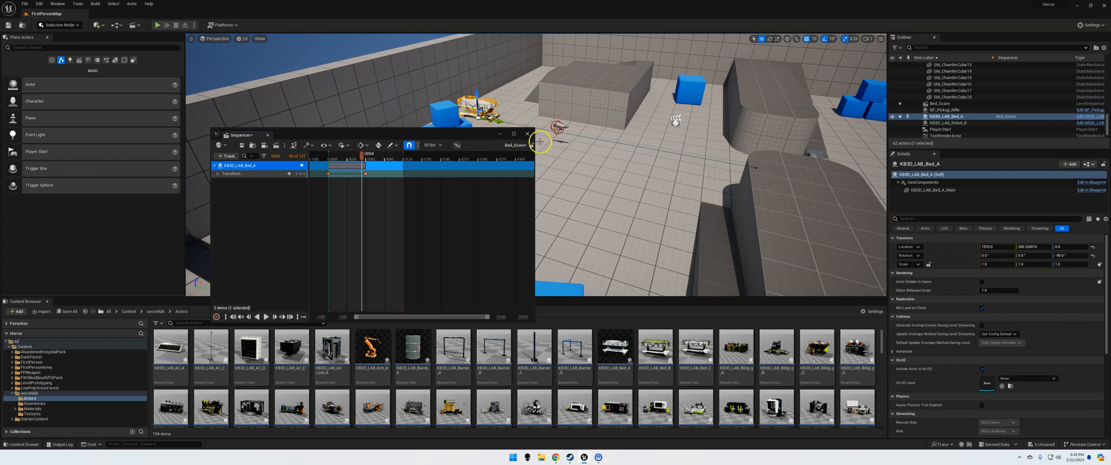
click(242, 147)
click(529, 135)
- Place a trigger box on the floor in front of the bed, stretch it wider and taller, and raise it above the floor
drag(66, 168, 670, 197)
key(e)
key(r)
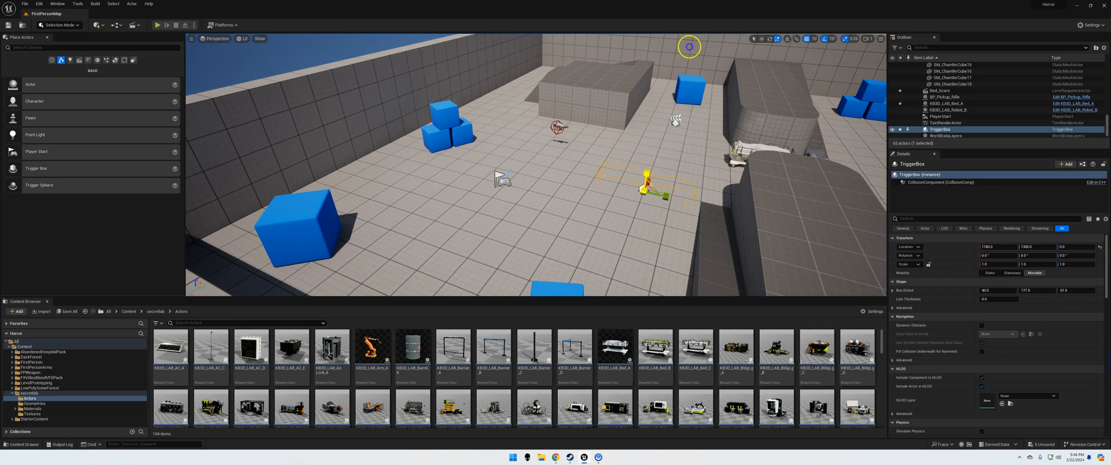
key(w)
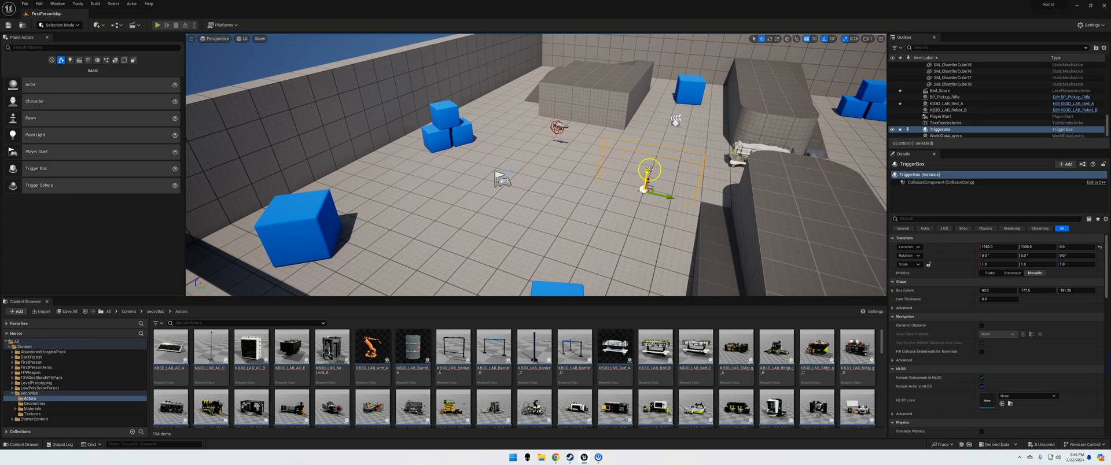
drag(648, 168, 655, 133)
right_drag(638, 190, 593, 254)
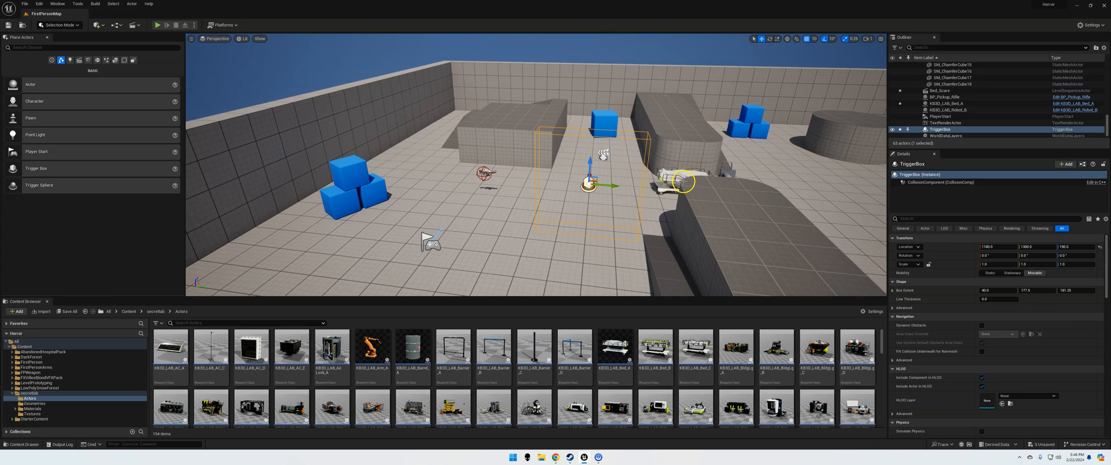
- Open the Level Blueprint and add an On Actor Begin Overlap event for the trigger box
click(116, 25)
click(142, 71)
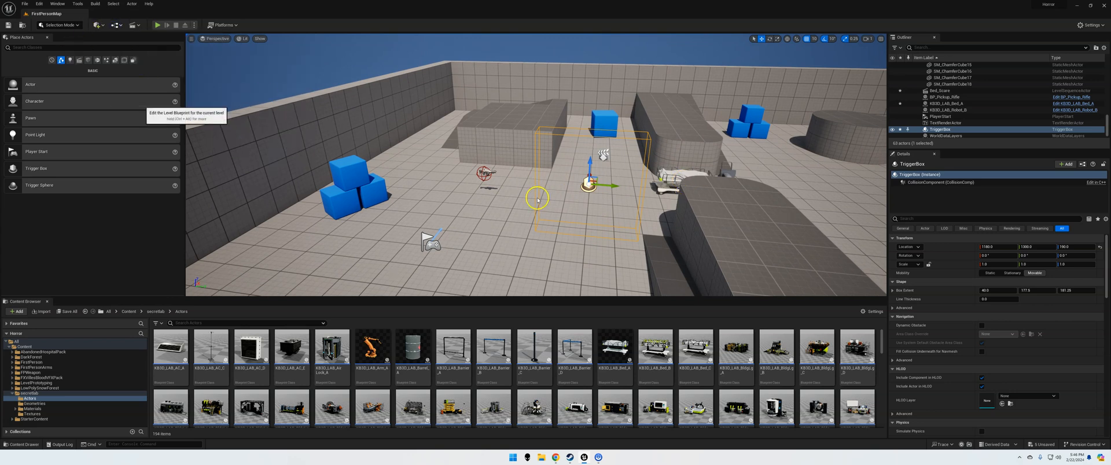
drag(563, 84, 696, 208)
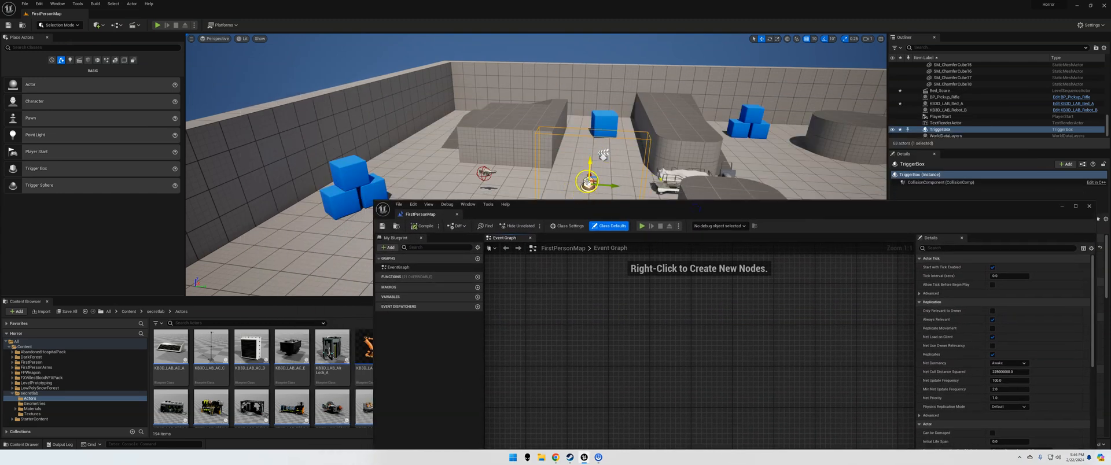
right_click(553, 307)
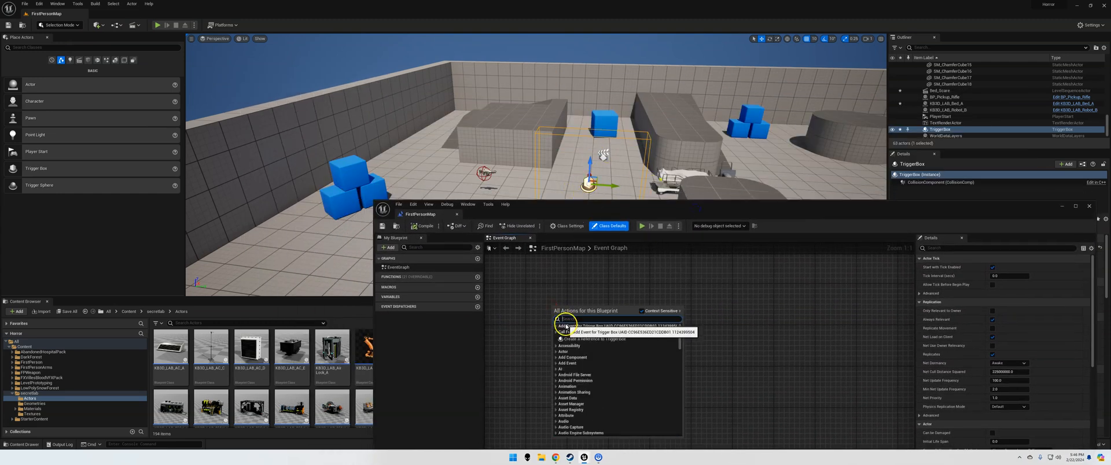
click(583, 332)
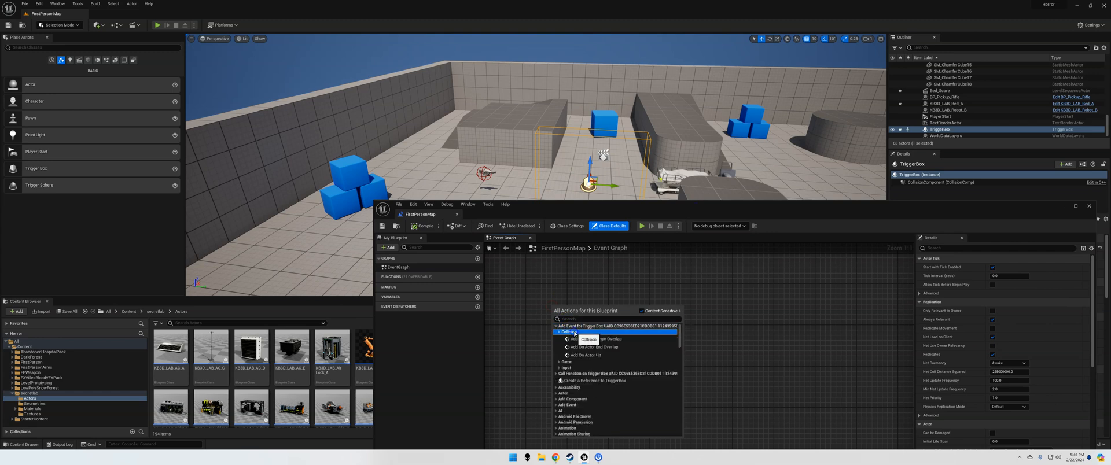
click(590, 341)
- Add a reference to the Bed_Scare sequence in the event graph and connect it to a Play (SequencePlayer) node
drag(665, 206, 362, 106)
drag(938, 91, 448, 229)
text(play)
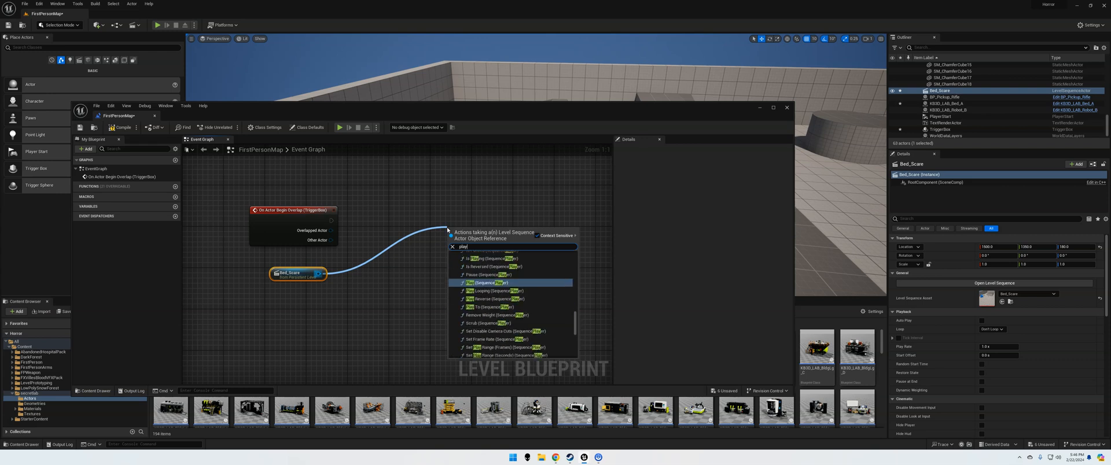
click(496, 285)
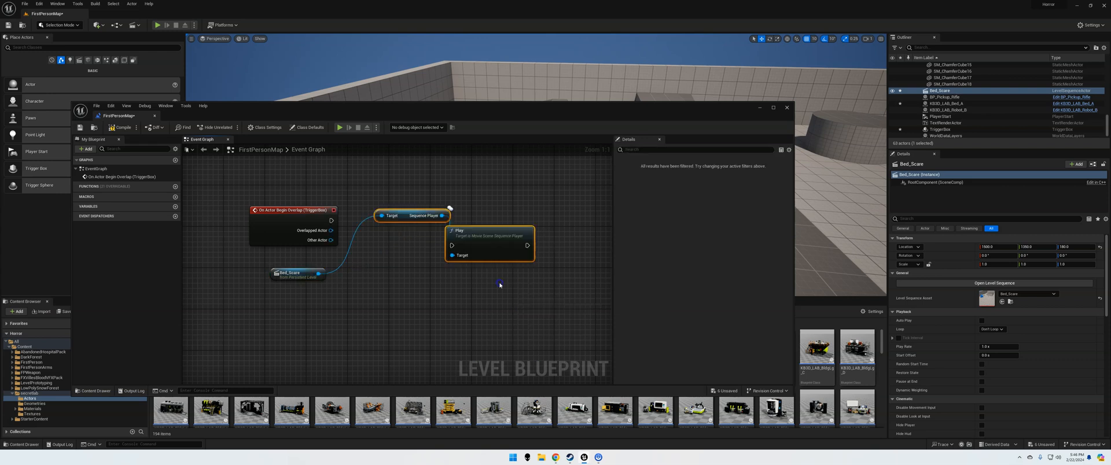
- Arrange the nodes with Play level with the overlap event and the Sequence Player getter below, beside the Bed_Scare reference
click(420, 212)
drag(420, 212, 403, 255)
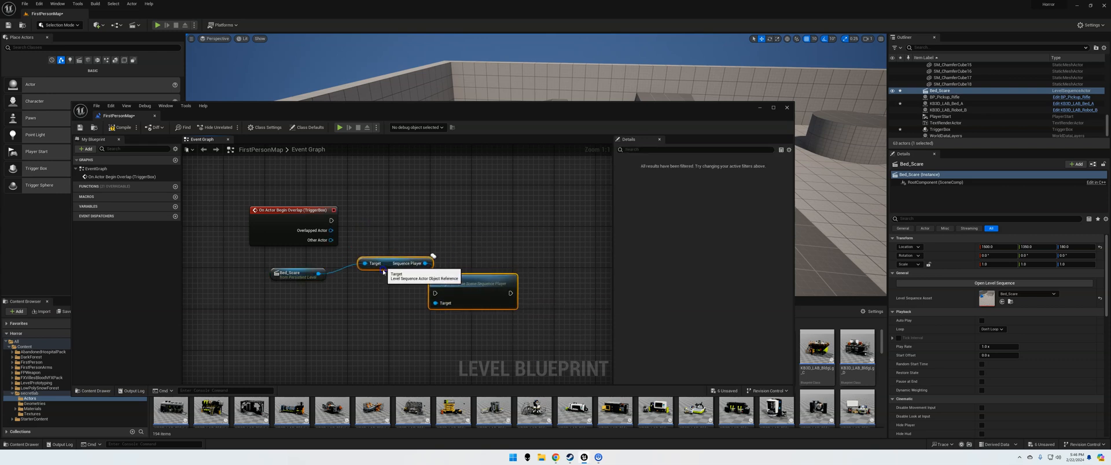
click(520, 213)
drag(469, 269, 477, 206)
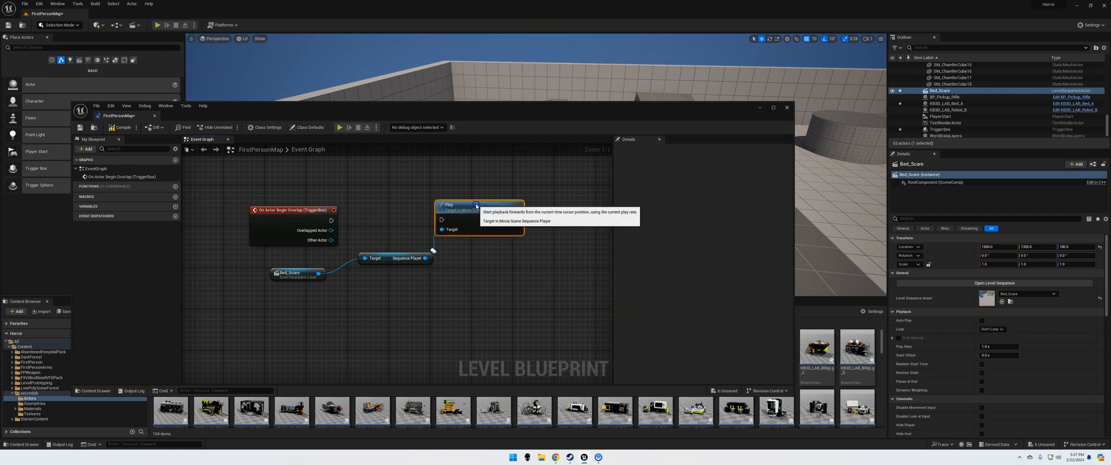
drag(393, 255, 388, 285)
- Add a Do Once node from the overlap event's execution output
drag(331, 221, 376, 220)
text(doonc)
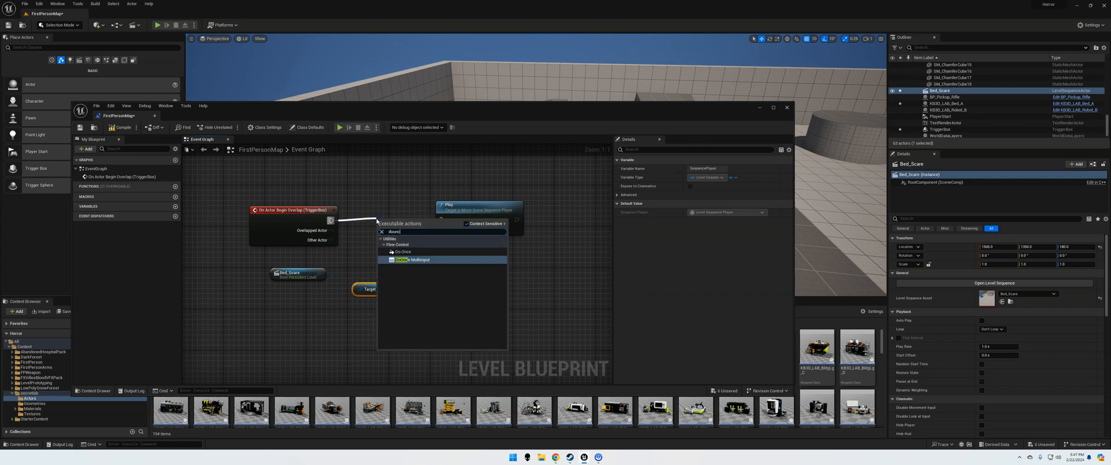
click(403, 251)
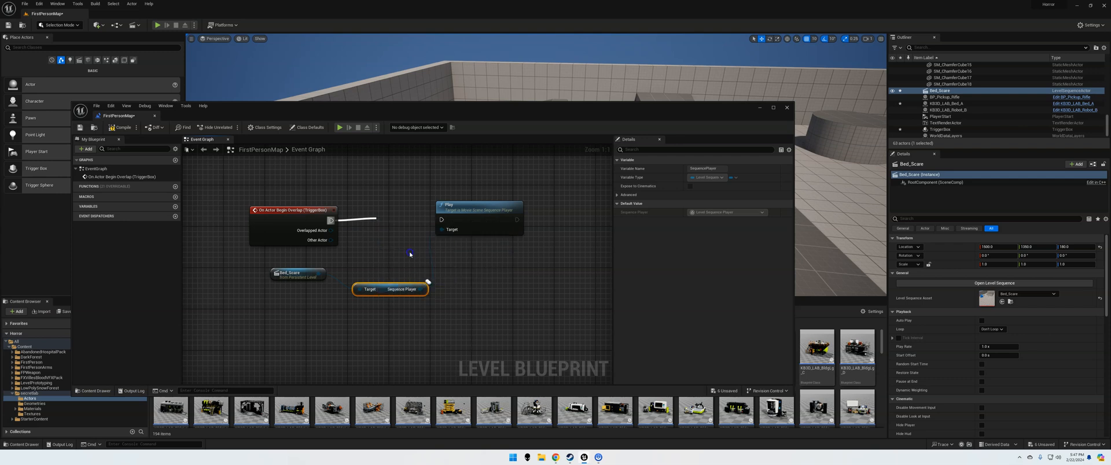
- Place the Do Once node between the overlap event and Play, and connect its Completed output to Play
drag(405, 222, 390, 212)
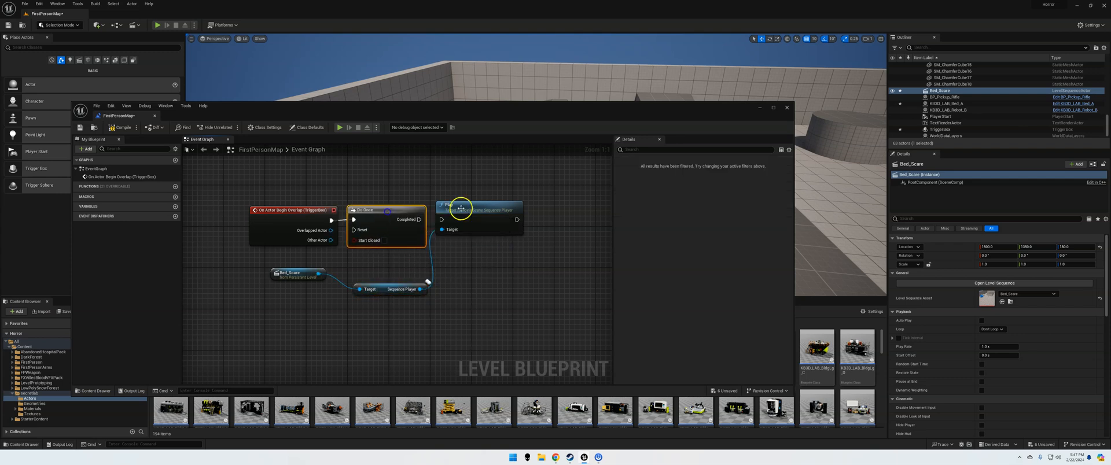
drag(494, 205, 503, 221)
drag(419, 219, 452, 238)
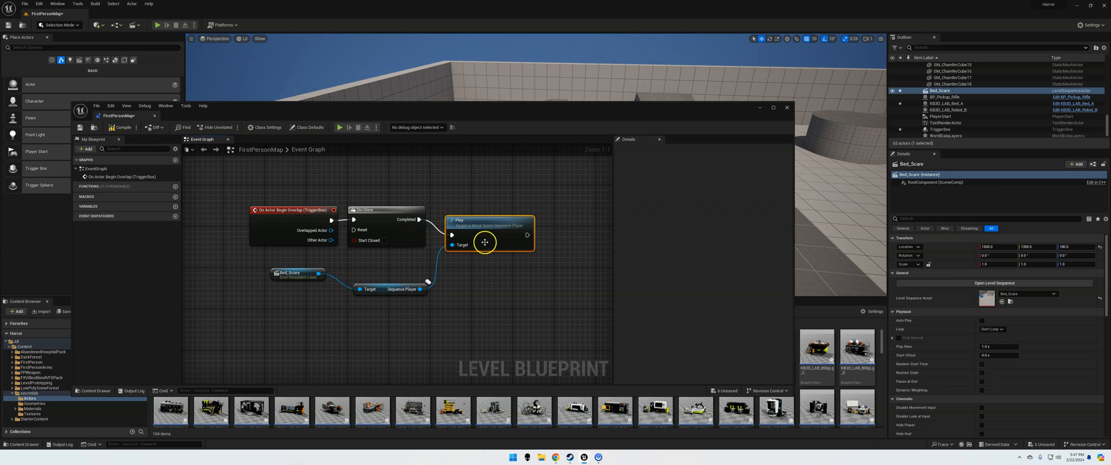
- Compile and save the Level Blueprint, and close its window
click(110, 128)
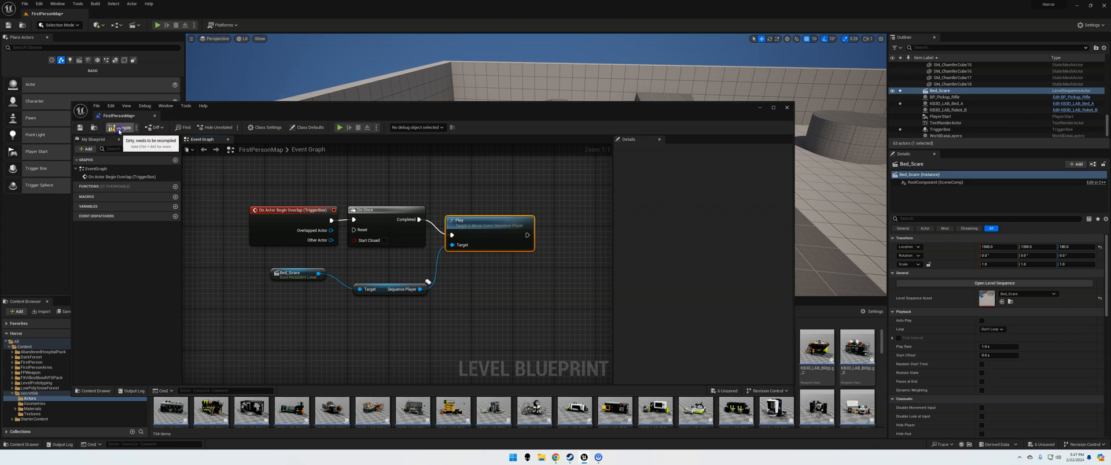
click(80, 128)
click(207, 149)
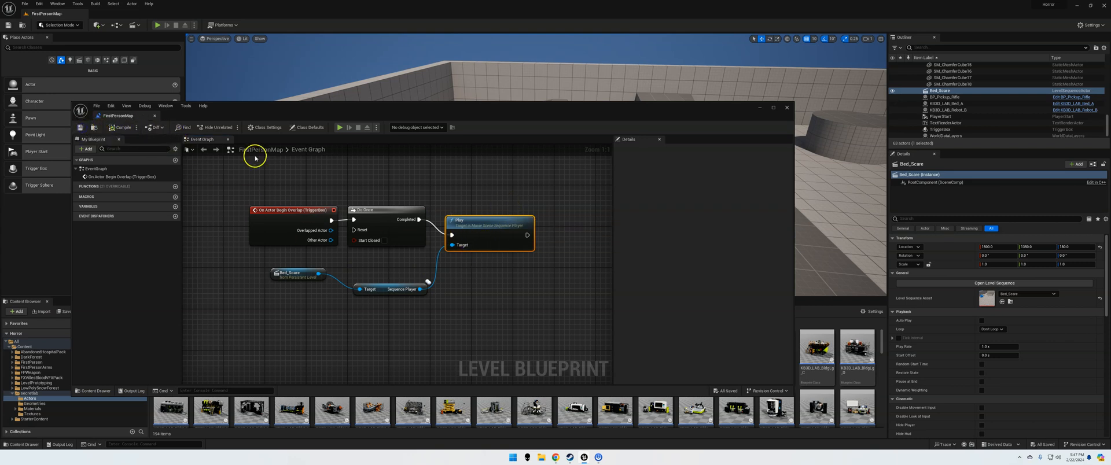
click(788, 108)
- Play the level and walk through the trigger box to test the bed scare, and end the play session
click(158, 27)
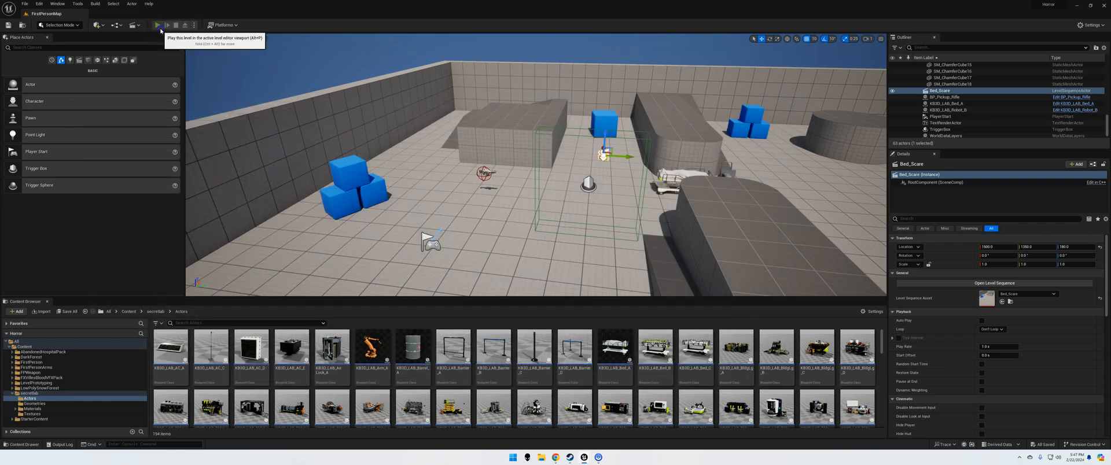
key(w)
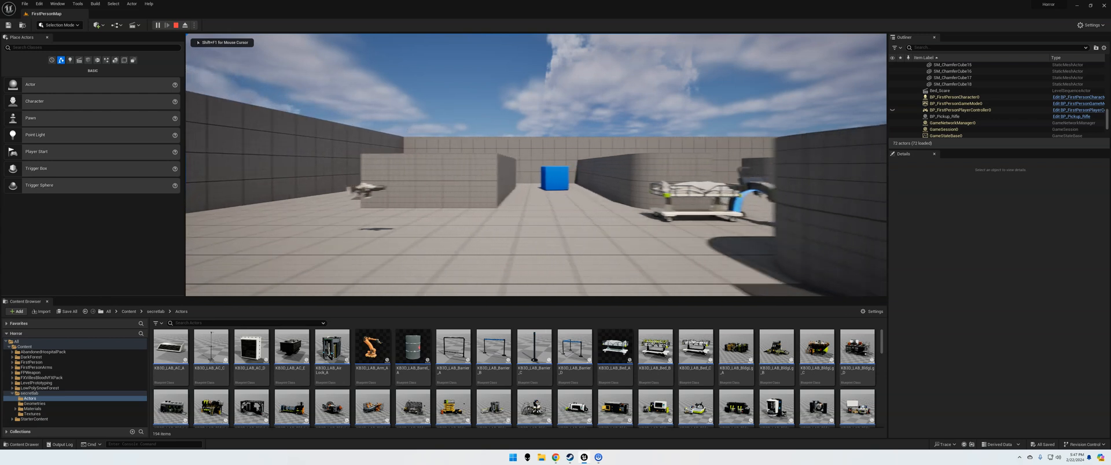
key(w)
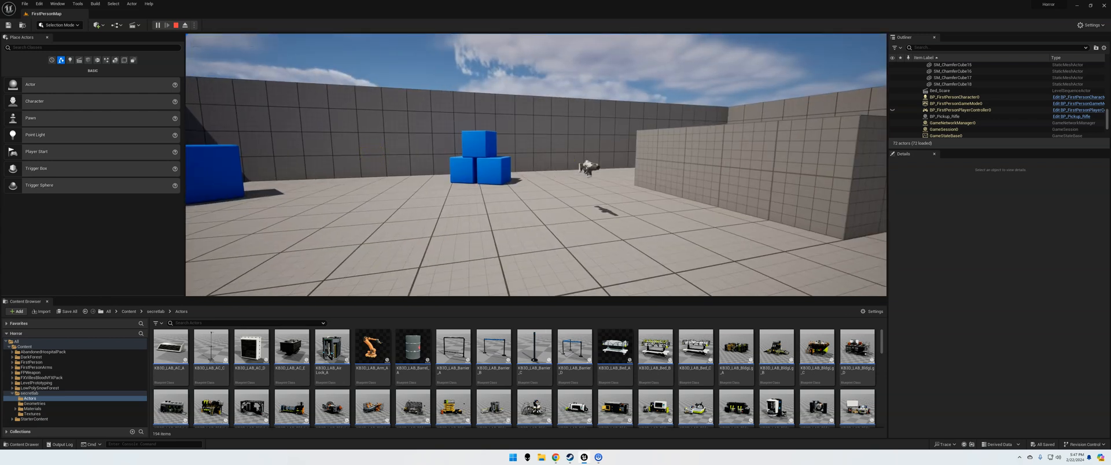
key(w)
key(w)
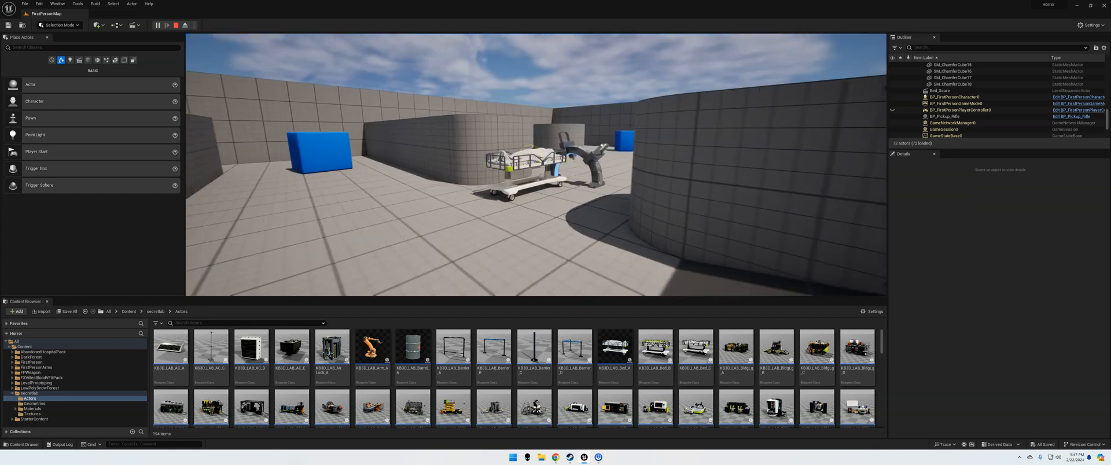
key(w)
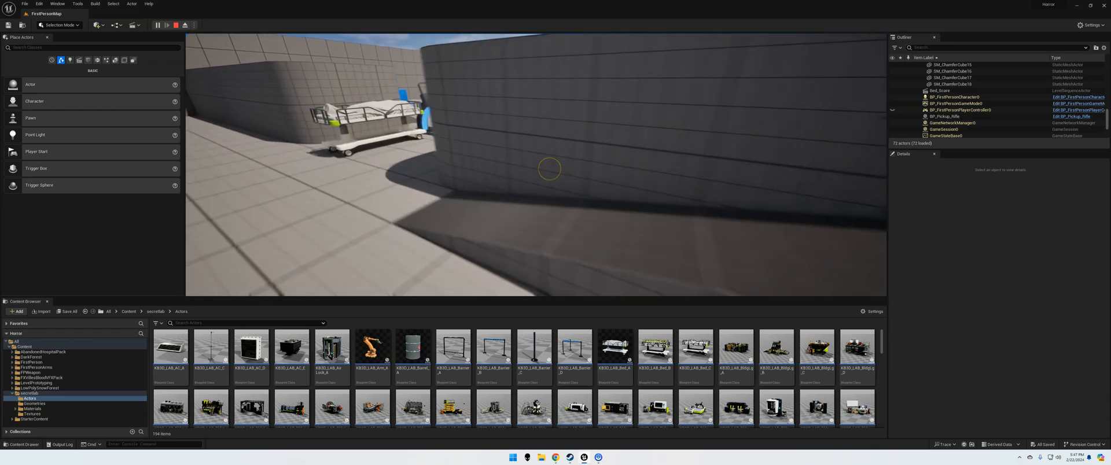
key(s)
key(w)
key(s)
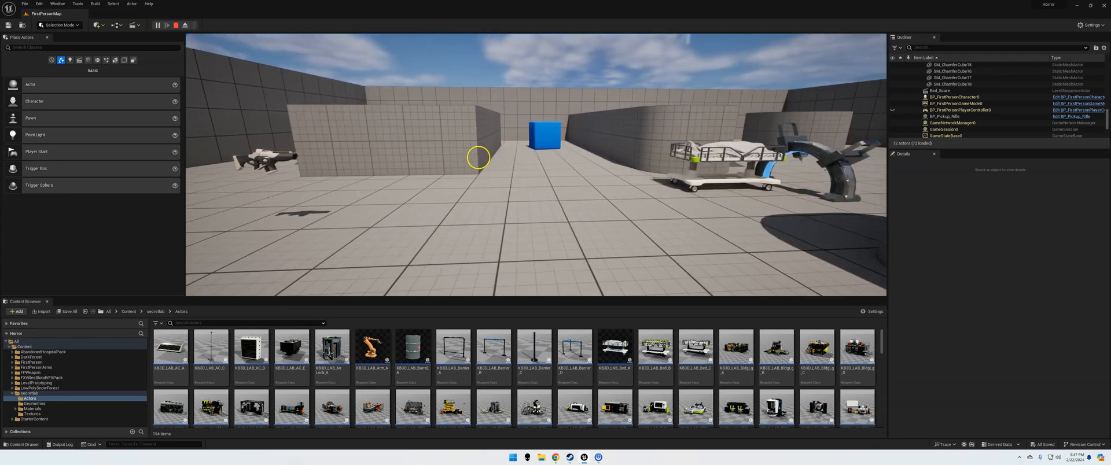
key(Escape)
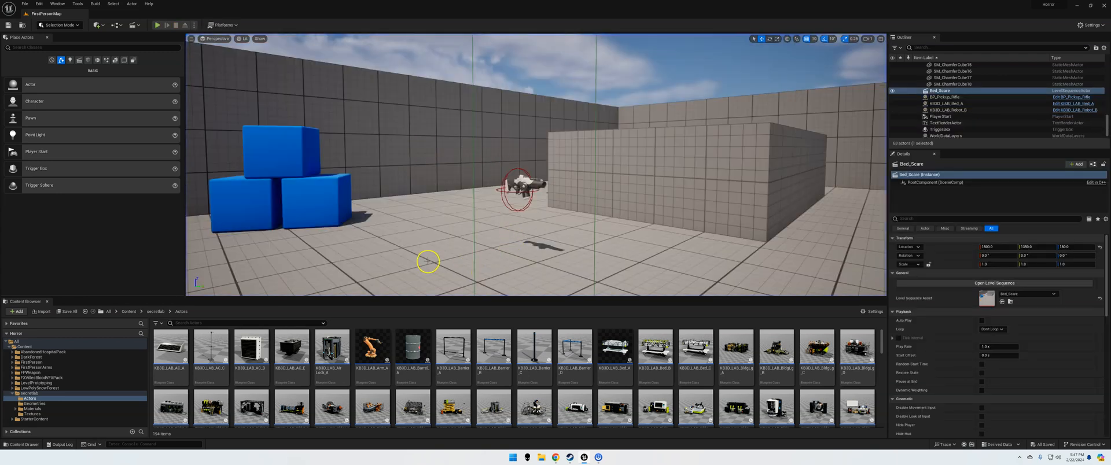
- Reopen the Level Blueprint and add a Delay node after Play with a duration of 1.5
click(116, 25)
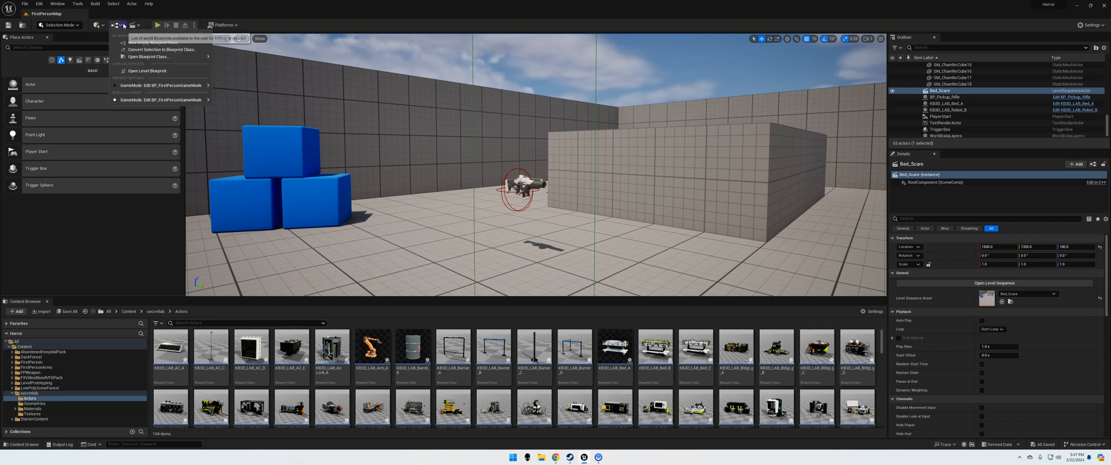
click(146, 74)
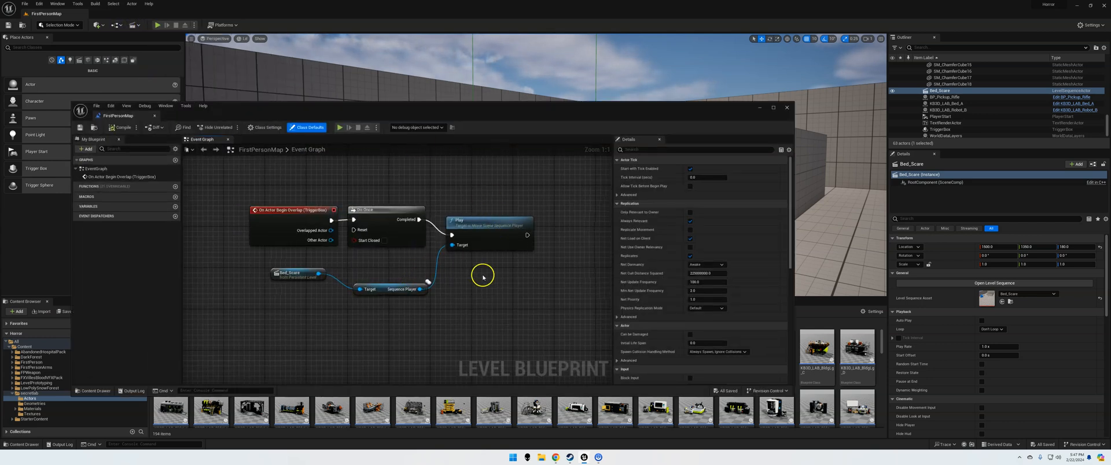
drag(527, 235, 554, 238)
text(delay)
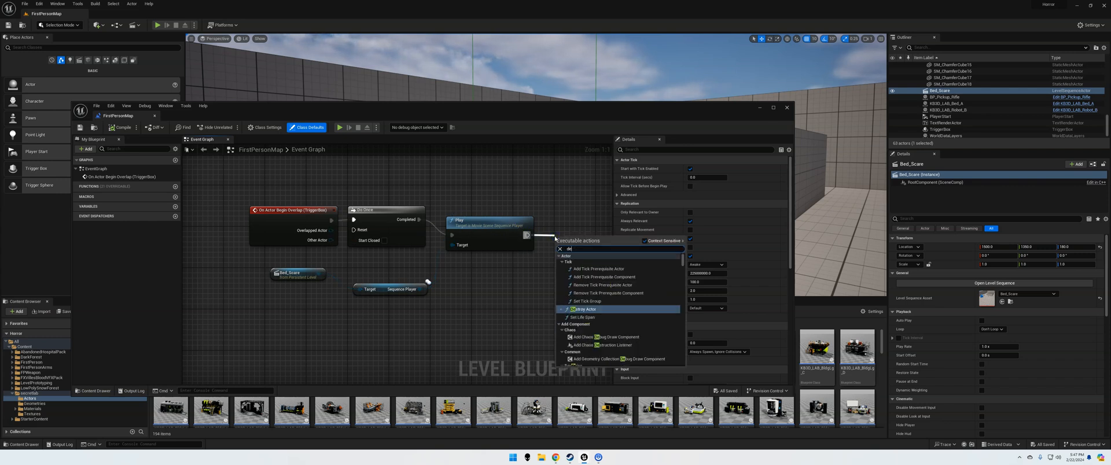
key(Return)
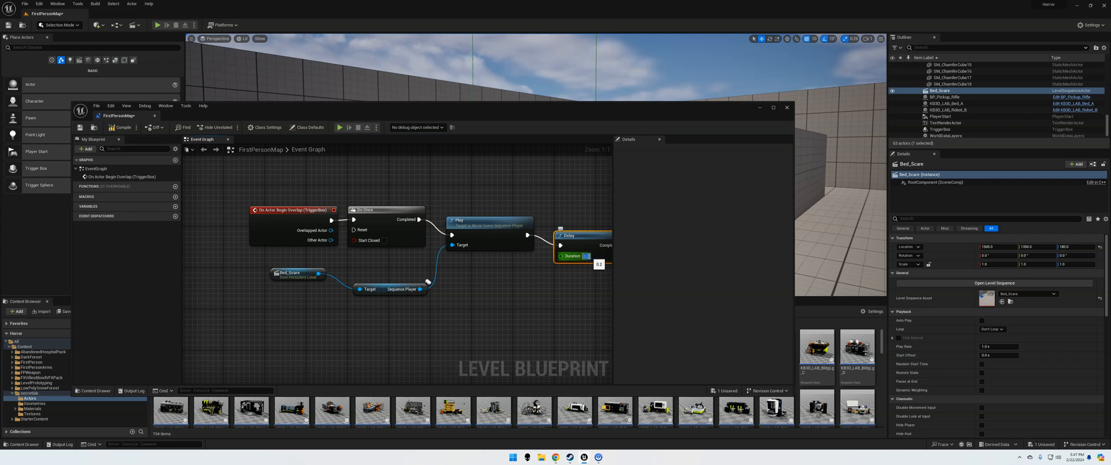
text(1)
key(Return)
click(586, 256)
text(1.5)
click(606, 218)
click(594, 216)
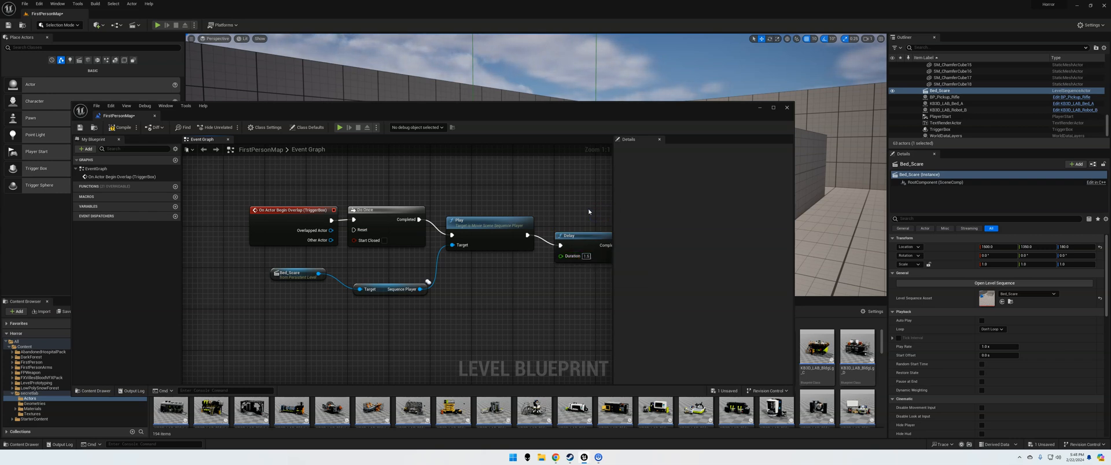
- Add a Pause (SequencePlayer) node from the Bed_Scare reference and arrange it after the Delay, with its Sequence Player getter below
right_drag(556, 208, 411, 229)
right_drag(260, 331, 332, 350)
drag(246, 299, 574, 300)
text(pause)
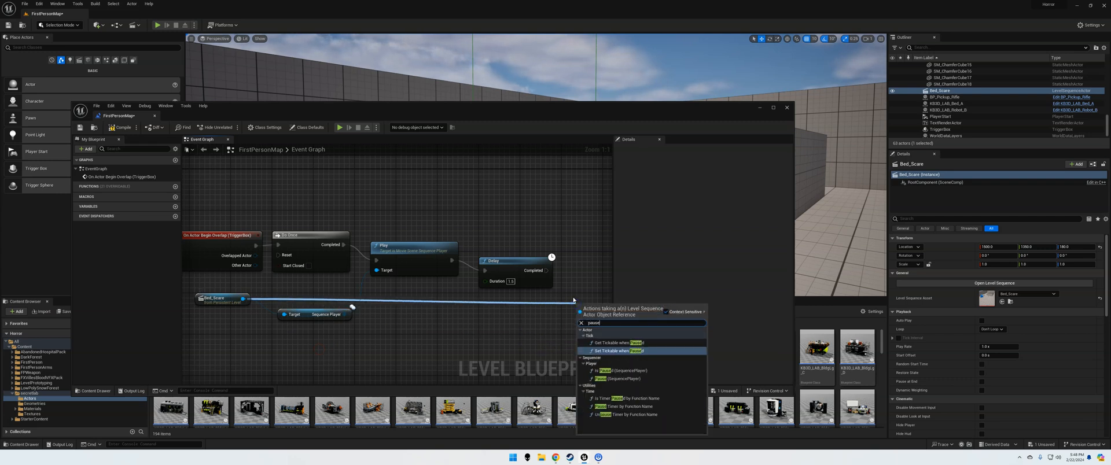
click(607, 380)
click(602, 227)
drag(597, 310, 596, 227)
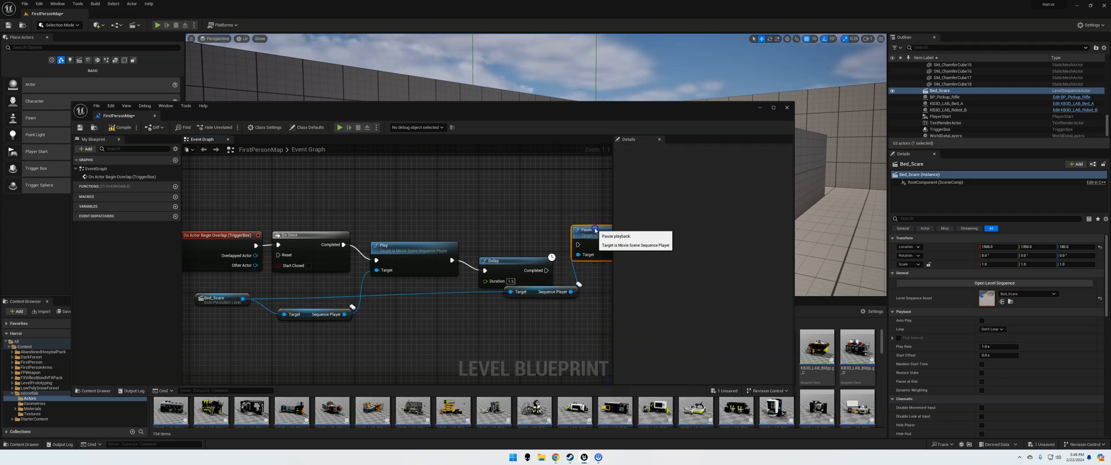
drag(550, 291, 495, 327)
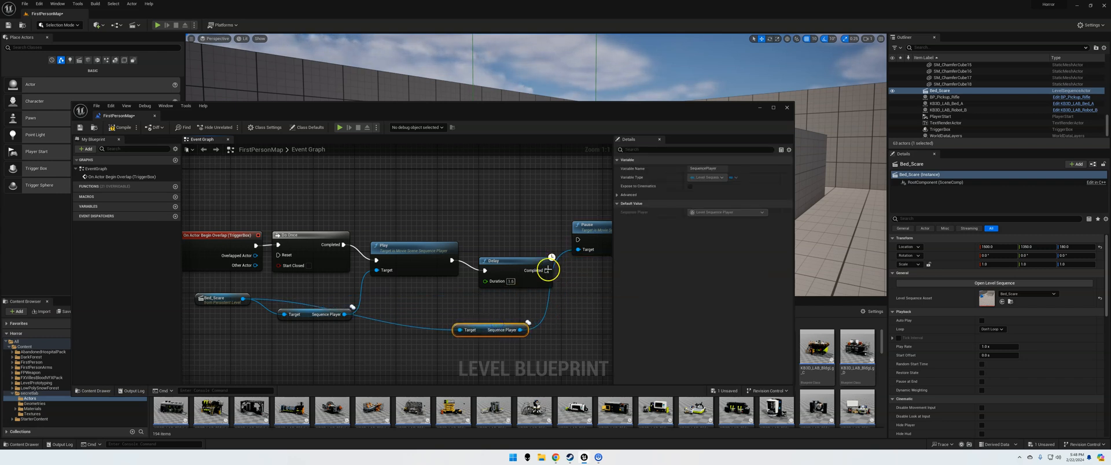
- Connect the Delay's Completed output to the Pause node, and save and close the Level Blueprint
drag(548, 270, 579, 240)
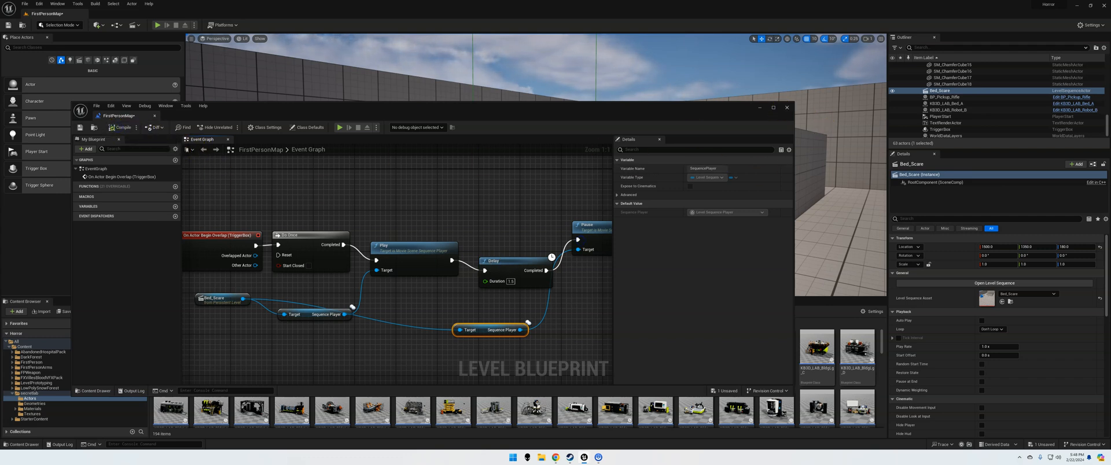
click(81, 127)
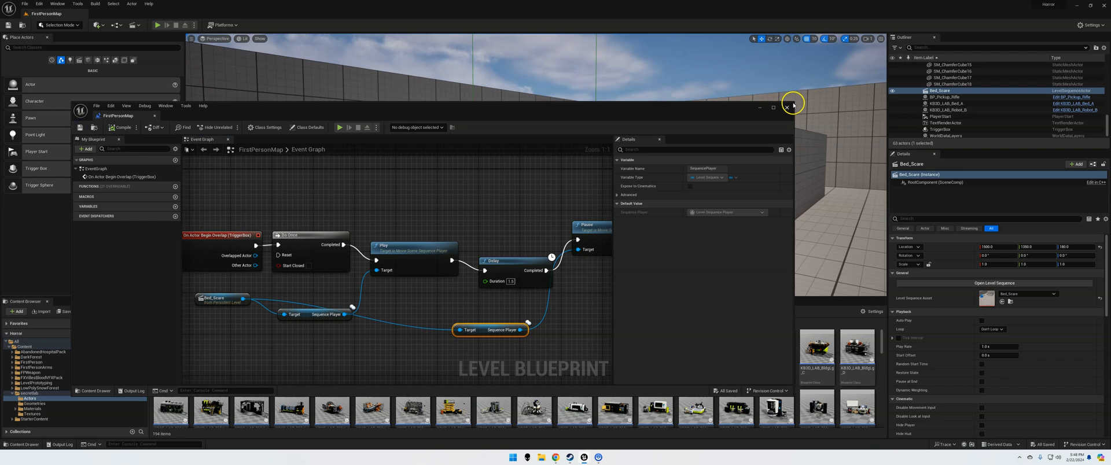
click(788, 107)
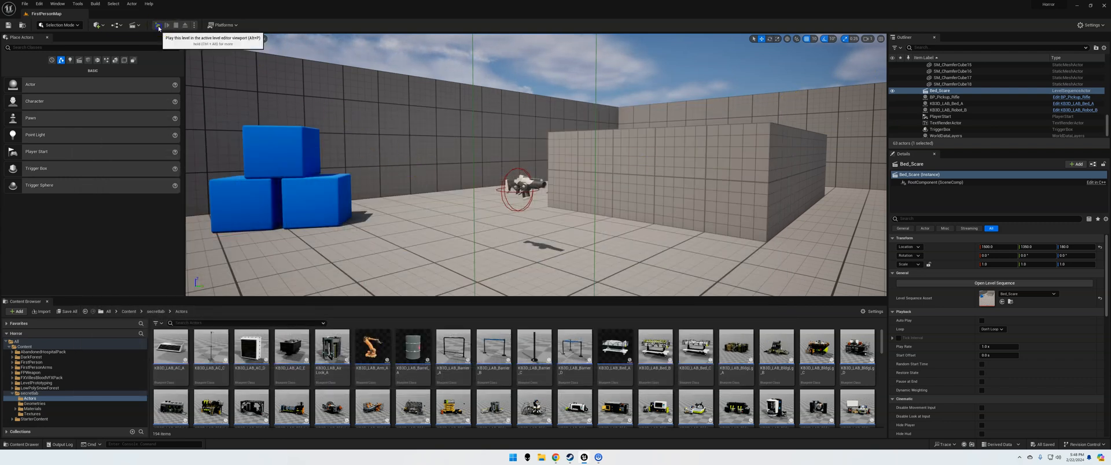
- Playtest the level again, triggering the bed scare and checking where the bed stops, and end the session
click(167, 26)
key(w)
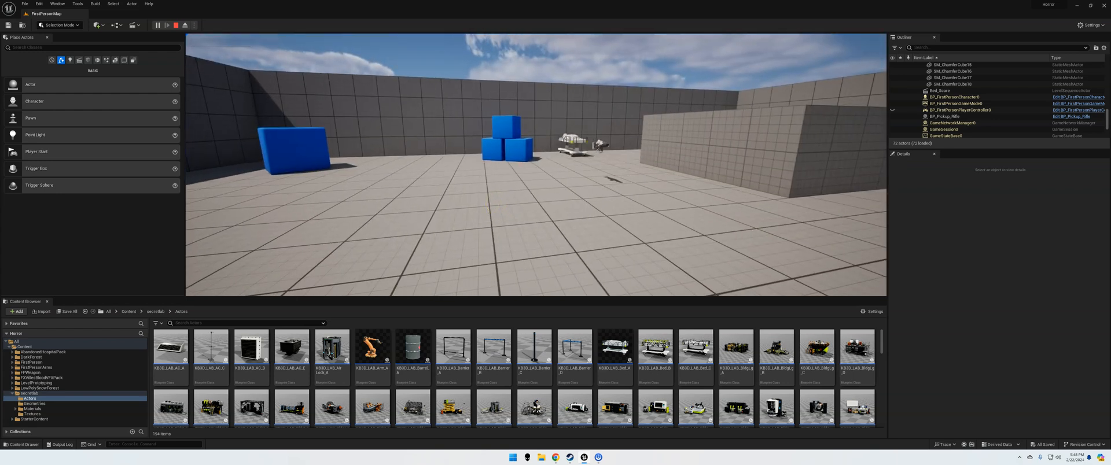
key(w)
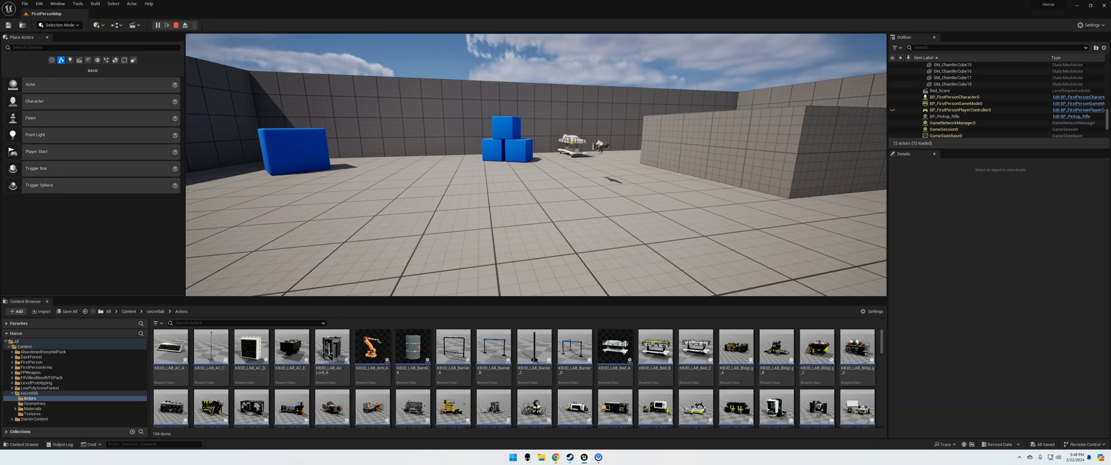
key(w)
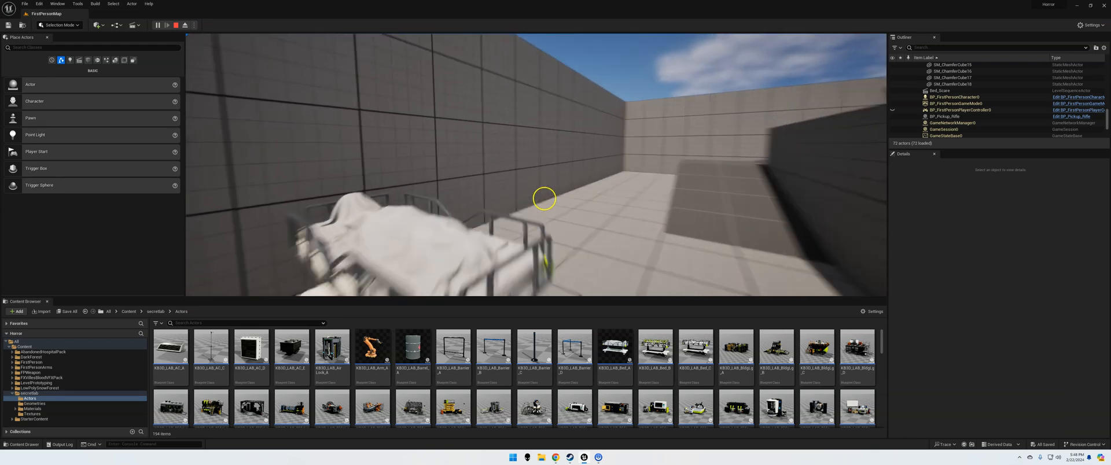
key(w)
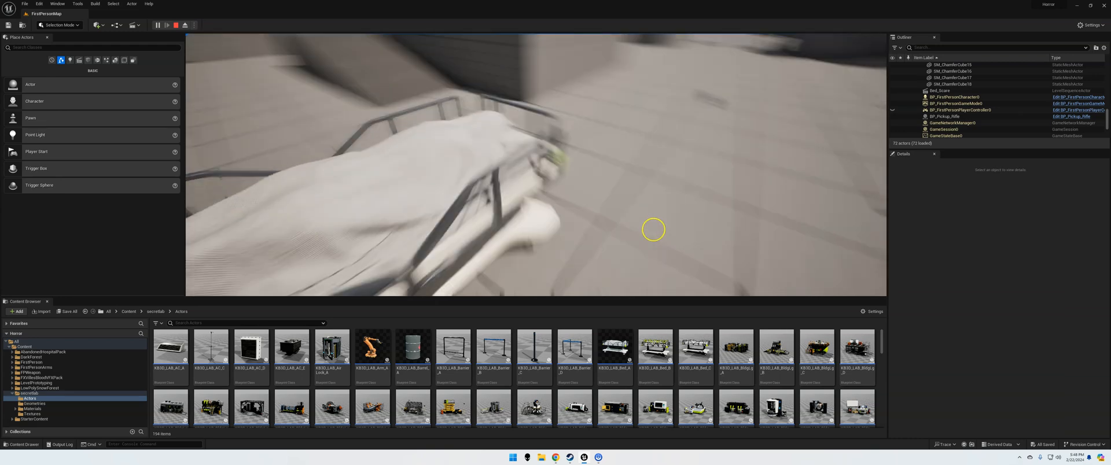
key(s)
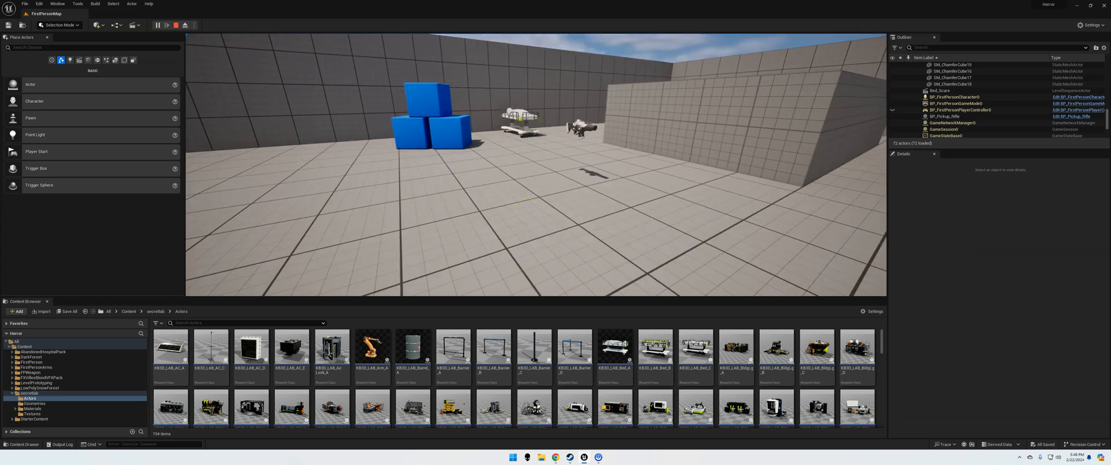
key(Escape)
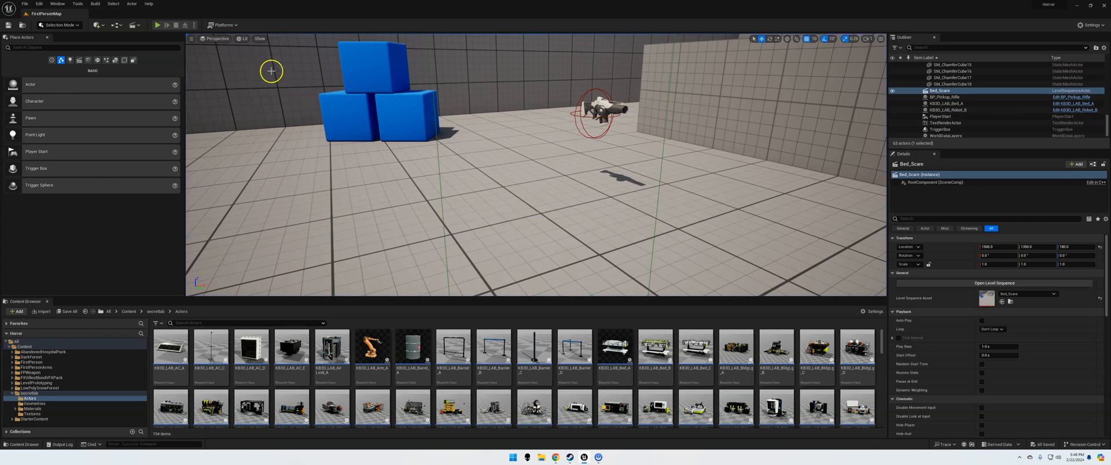
- Focus the view on the Bed_Scare actor and open its level sequence in Sequencer
double_click(944, 90)
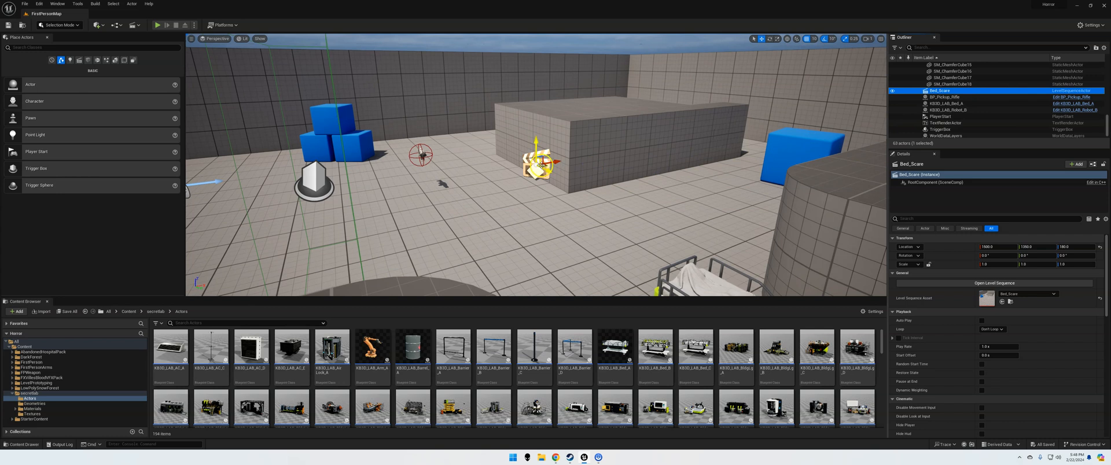
click(540, 168)
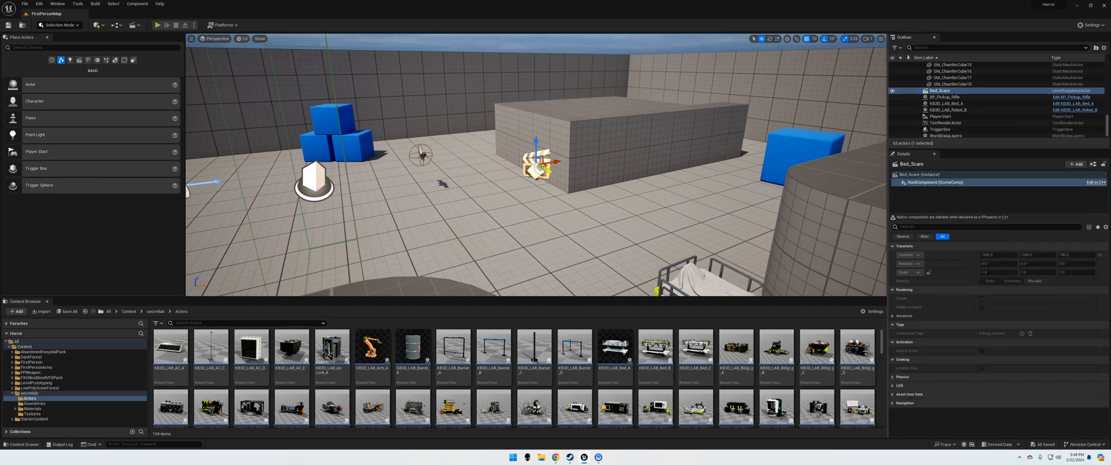
click(540, 163)
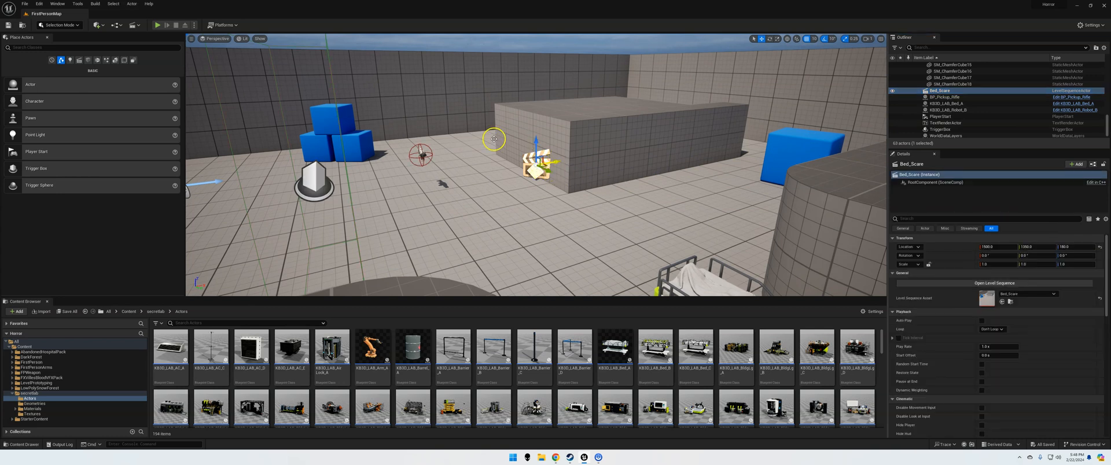
click(135, 24)
click(154, 74)
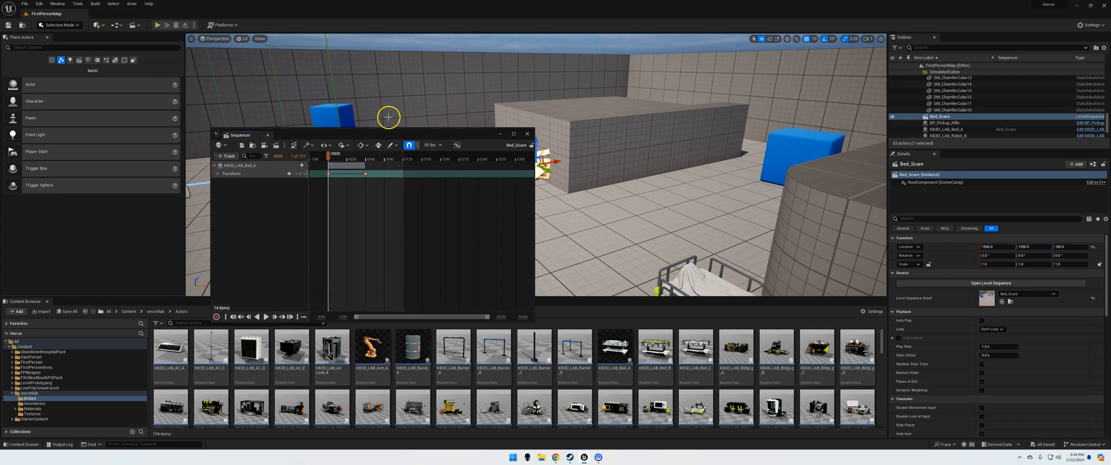
- Scrub the Bed_Scare timeline to frame 61 to examine the bed's position just past its final transform key
drag(329, 156, 366, 160)
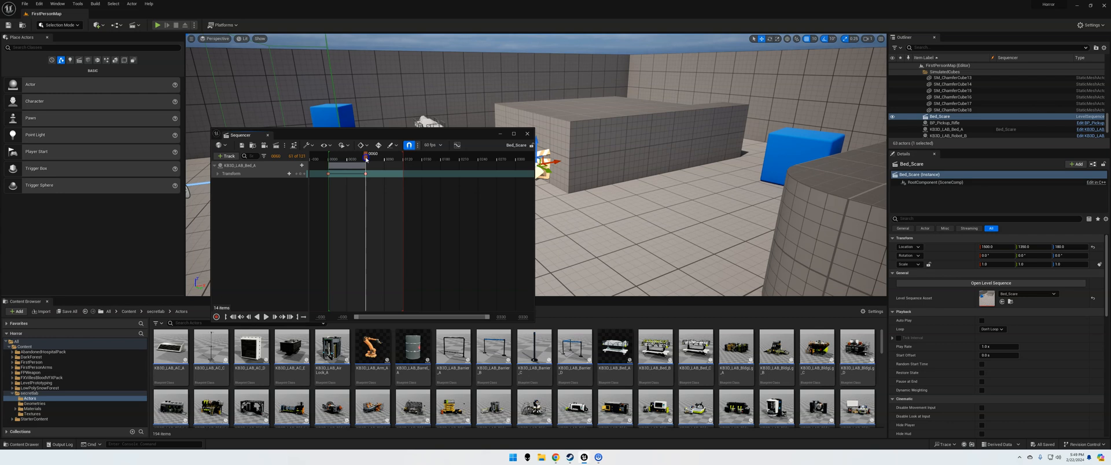
drag(365, 159, 367, 160)
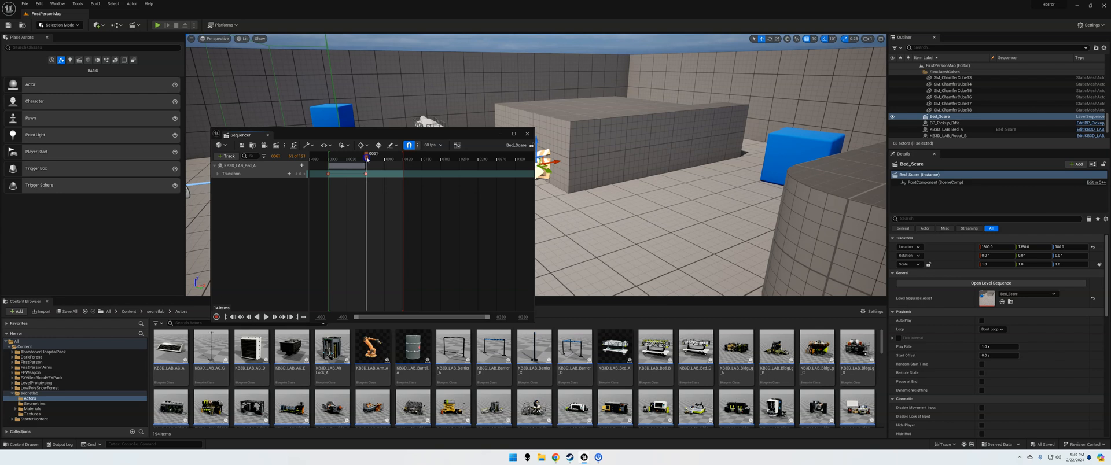
right_drag(472, 78, 473, 87)
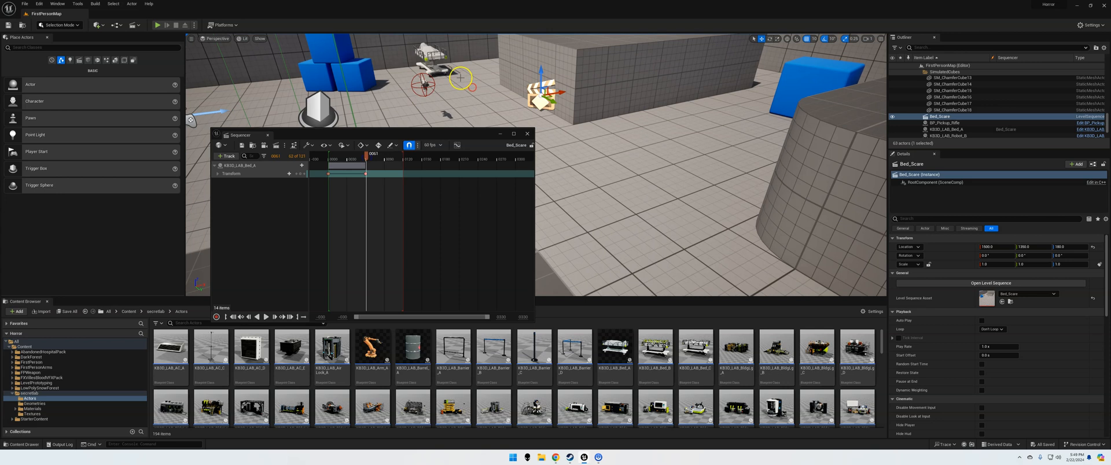
- Move KB3D_LAB_Bed_A straight down far below the floor at frame 61 of the Bed_Scare sequence, and save and close the sequence
click(435, 63)
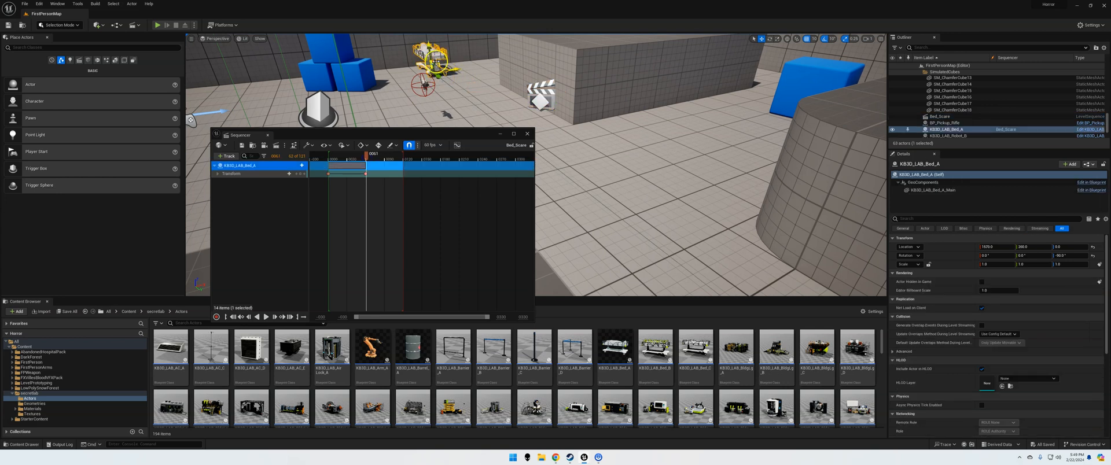
drag(429, 47, 442, 168)
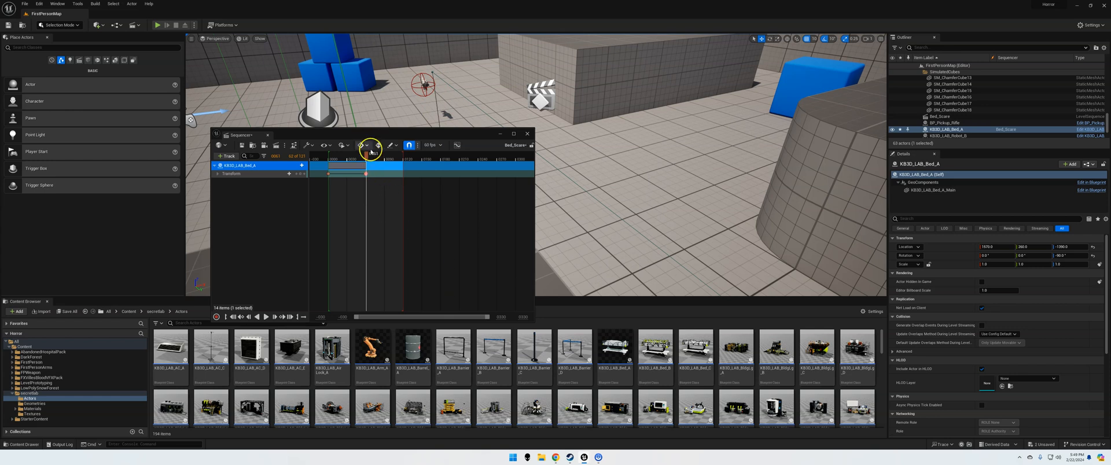
mouse_move(368, 155)
mouse_down()
mouse_move(312, 155)
mouse_move(372, 150)
mouse_move(360, 153)
mouse_up()
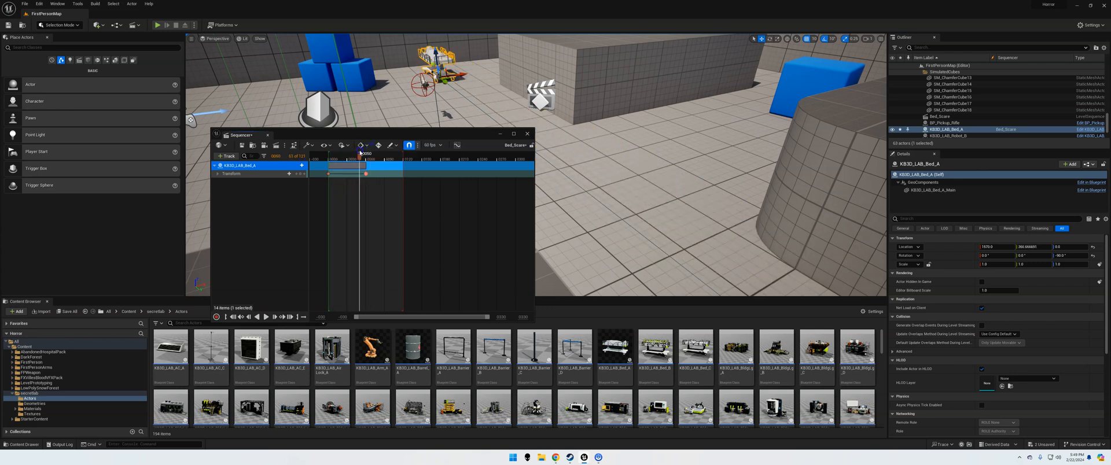
click(240, 146)
click(527, 134)
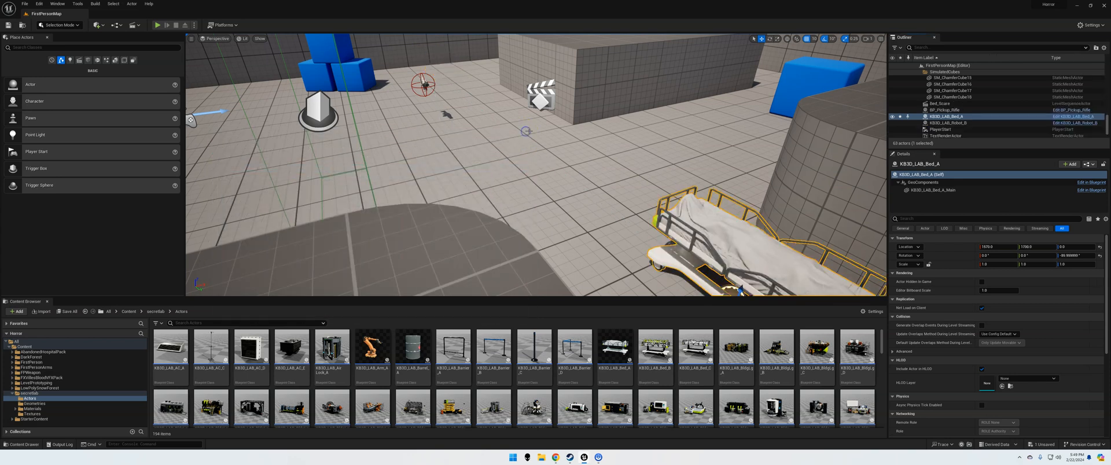
- Playtest the level, walking through the trigger area to check whether the bed disappears after its slide, and end the session
click(156, 25)
click(364, 107)
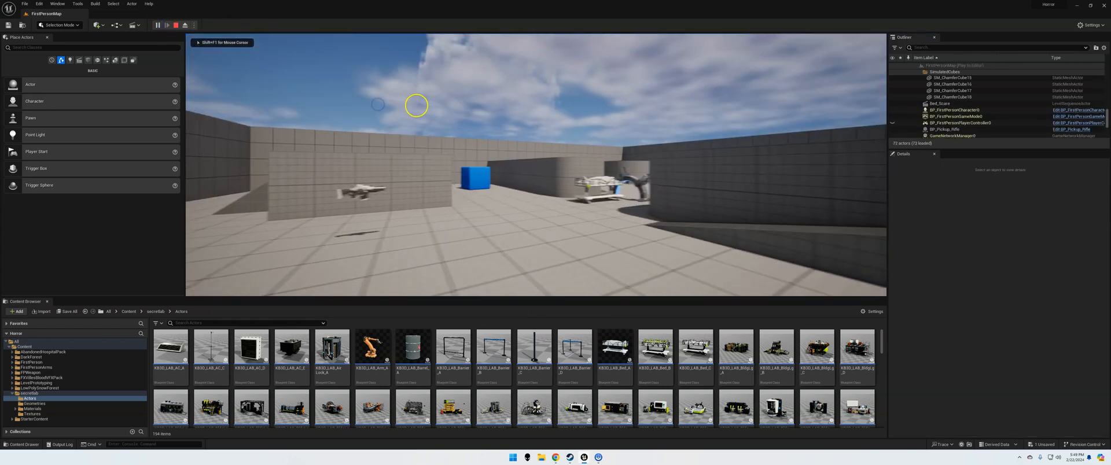
key(w)
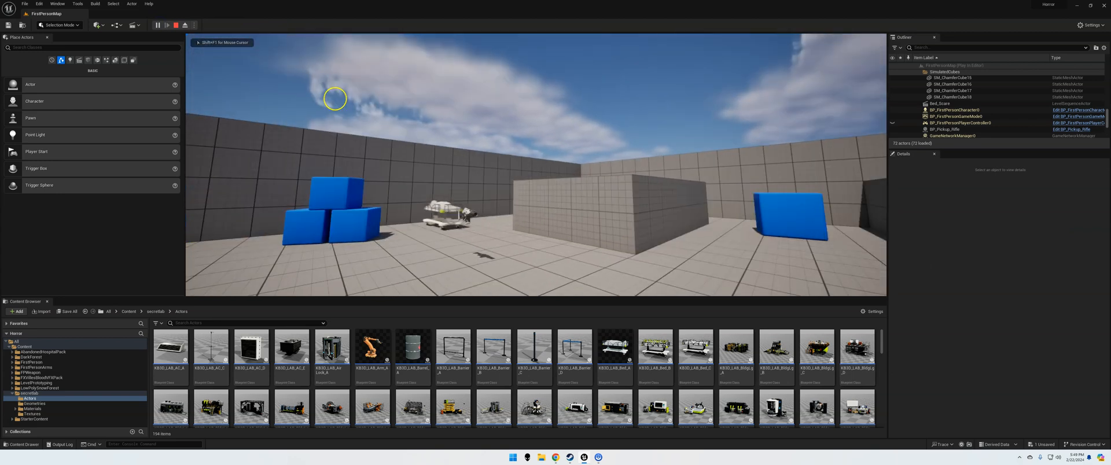
key(w)
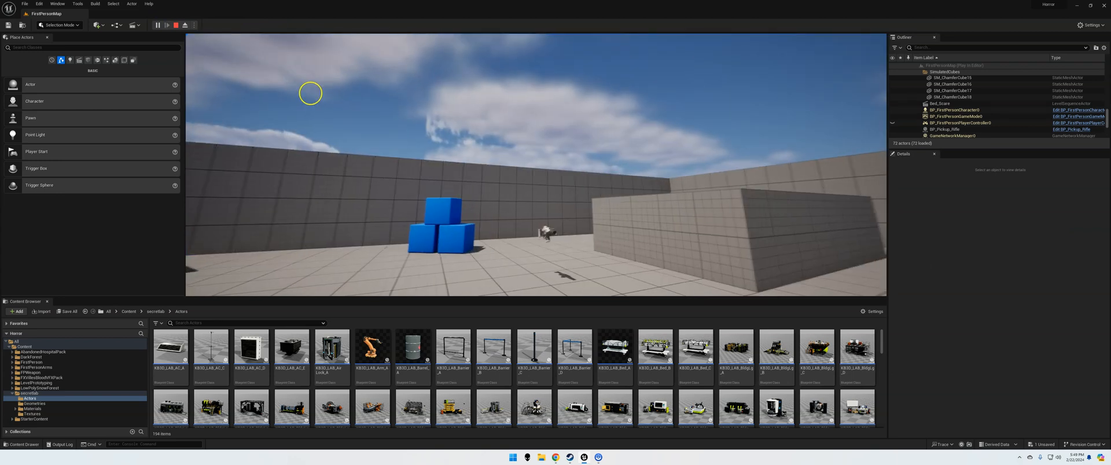
key(w)
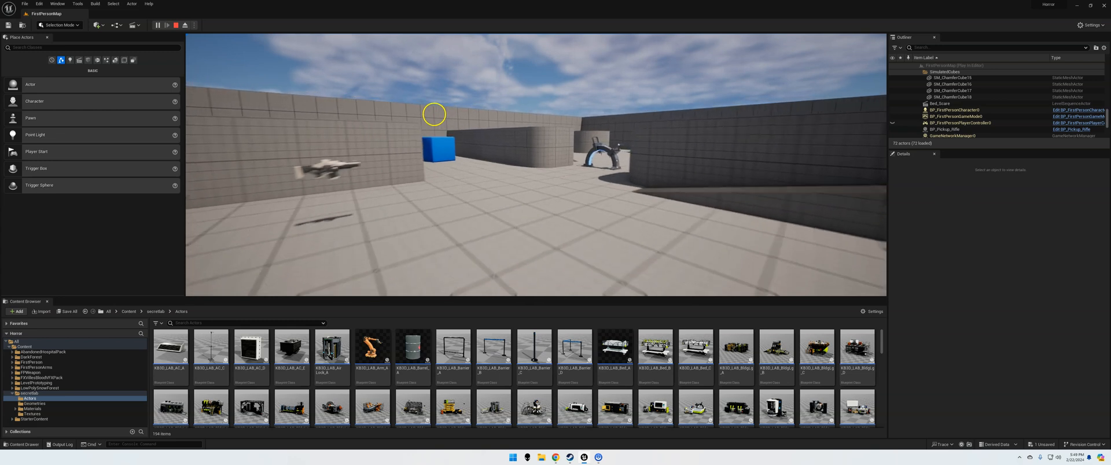
key(d)
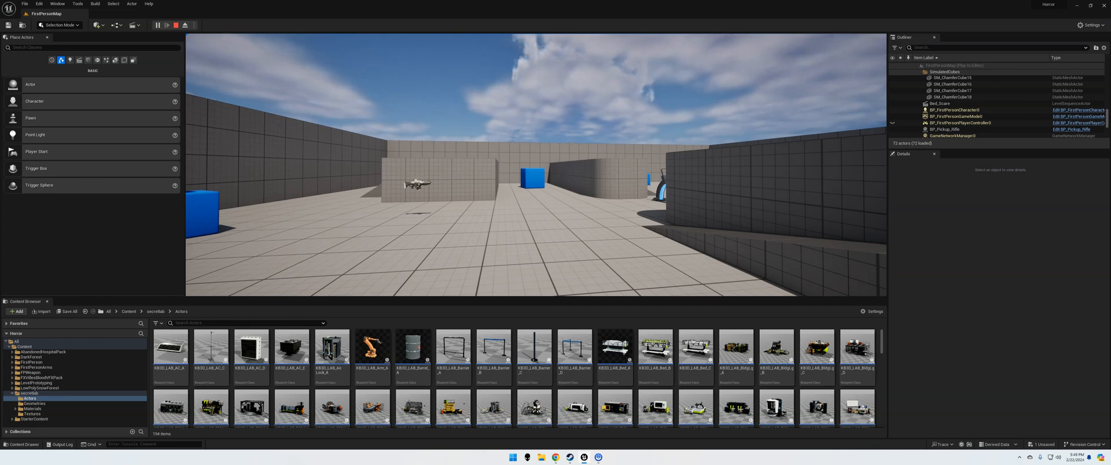
key(Escape)
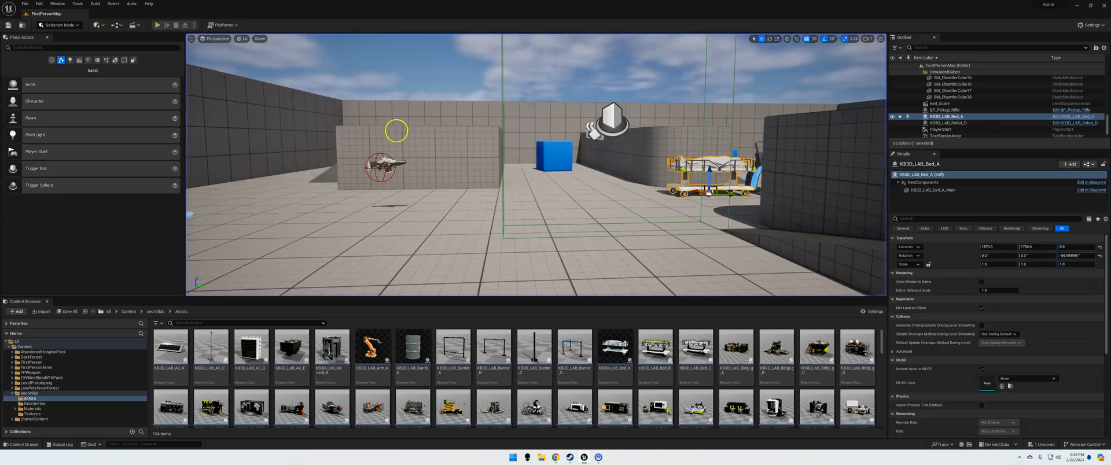